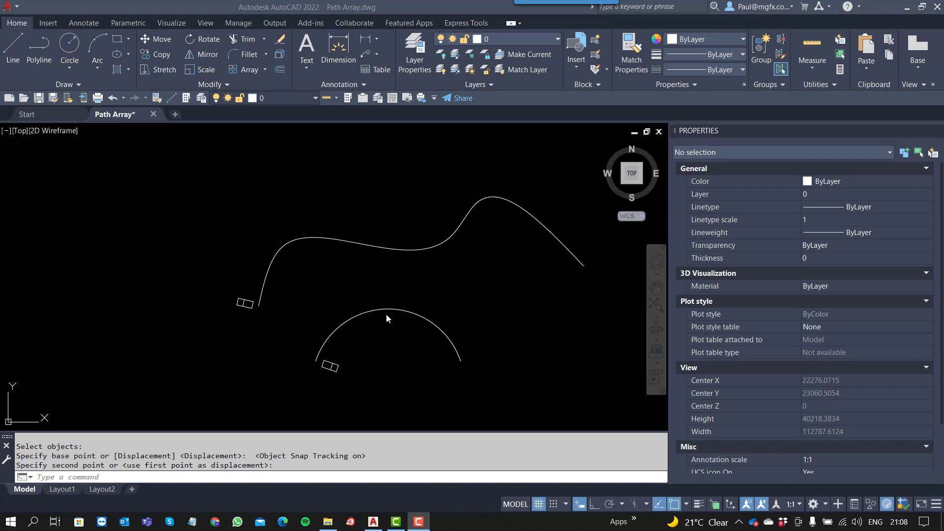
Step: Create a path array of the small divided rectangle below the arc's start, using the arc as the path curve
click(266, 71)
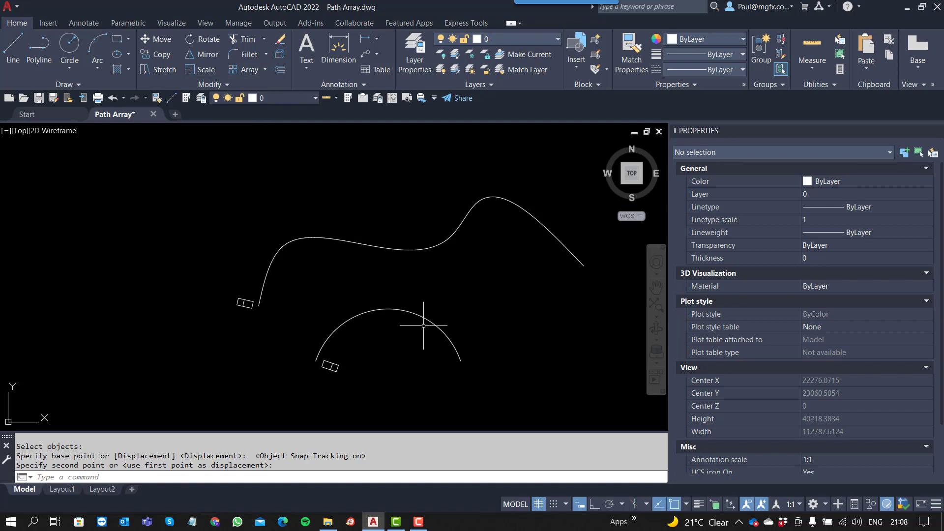
middle_drag(373, 361, 322, 348)
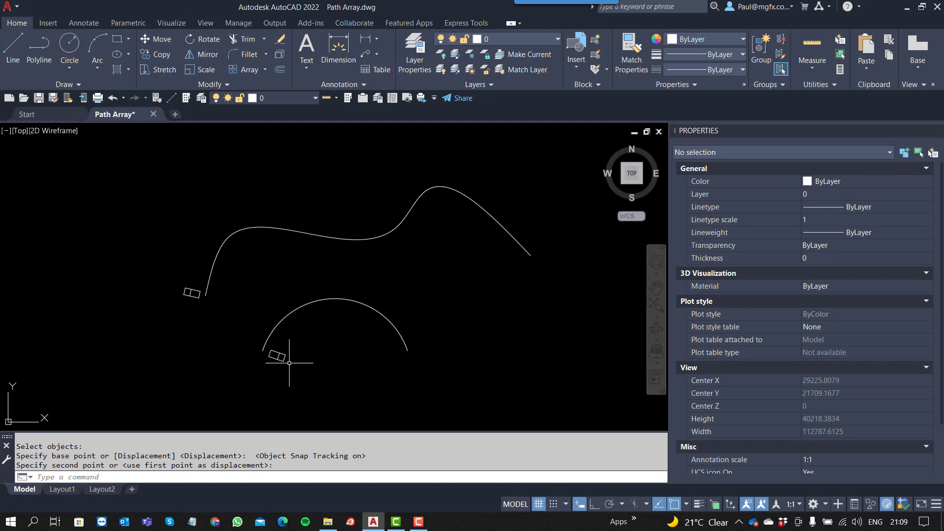
scroll(289, 362, up, 4)
middle_drag(316, 337, 268, 339)
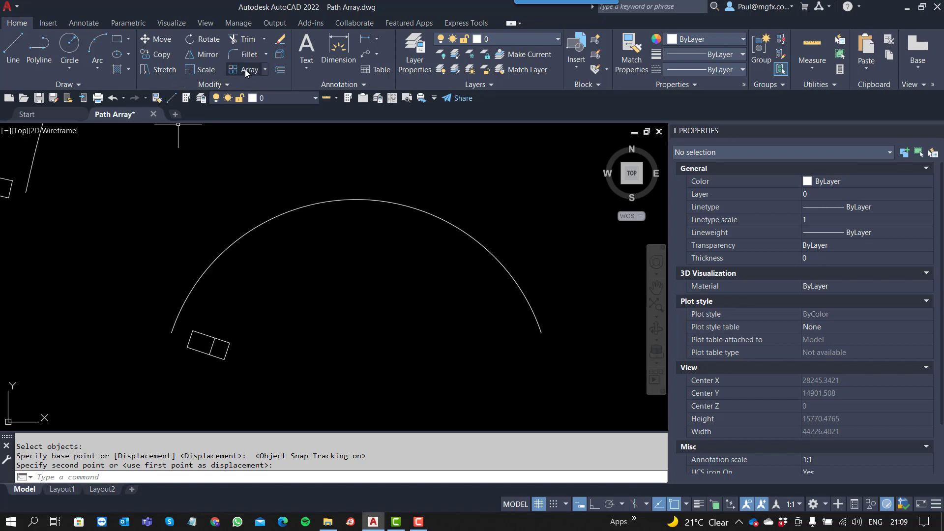
click(265, 70)
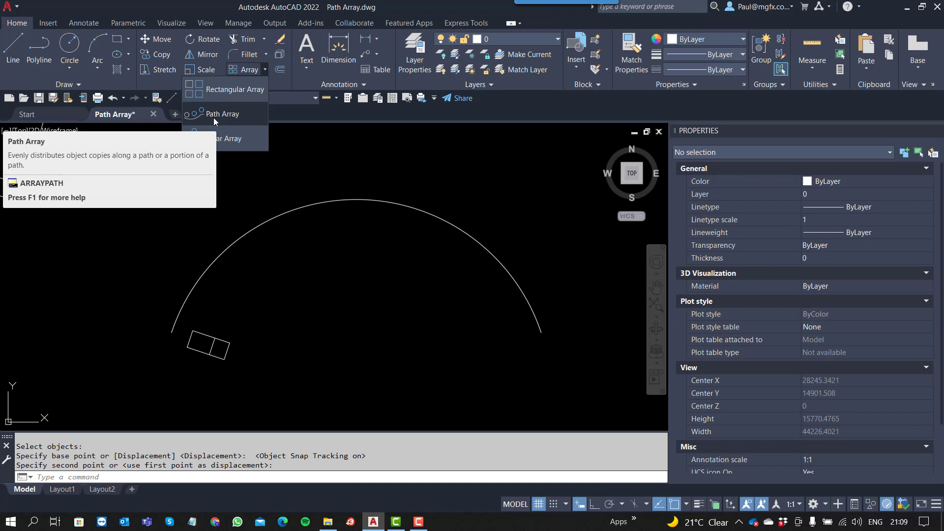
click(214, 116)
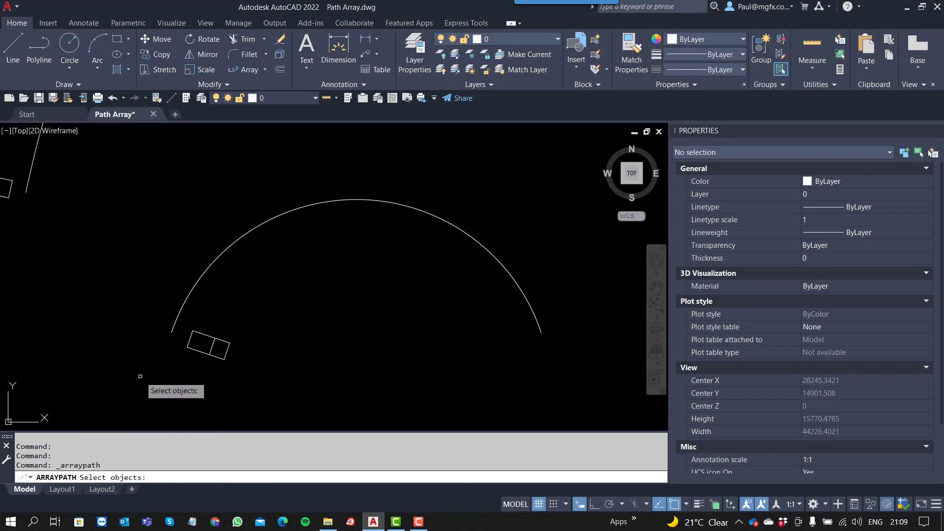
click(140, 298)
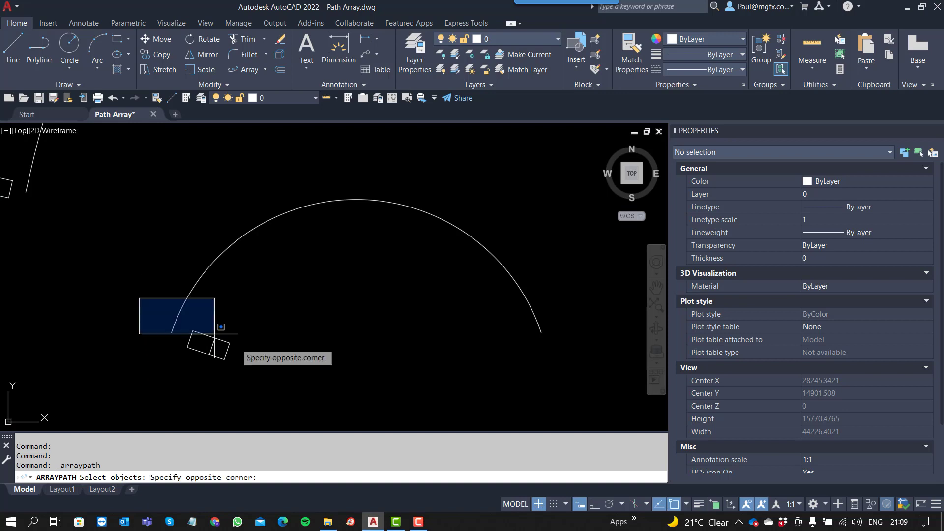
click(266, 376)
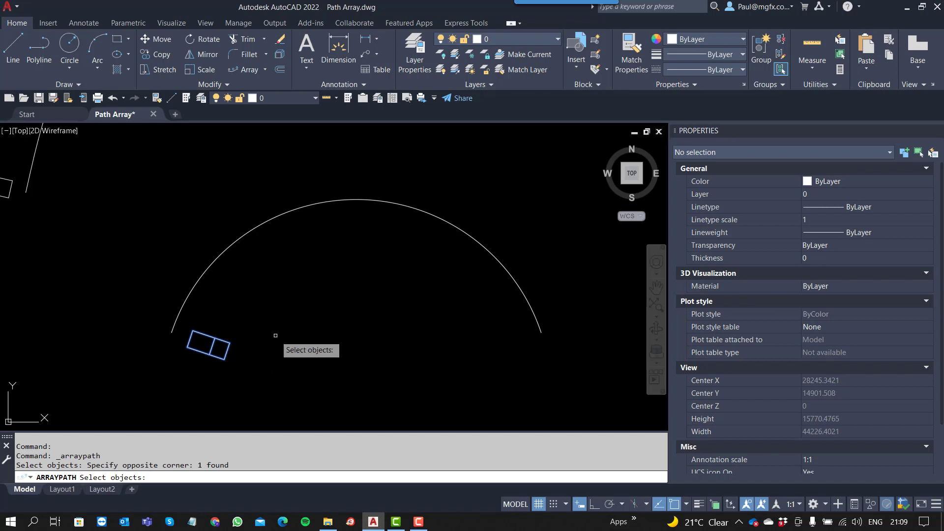
key(Return)
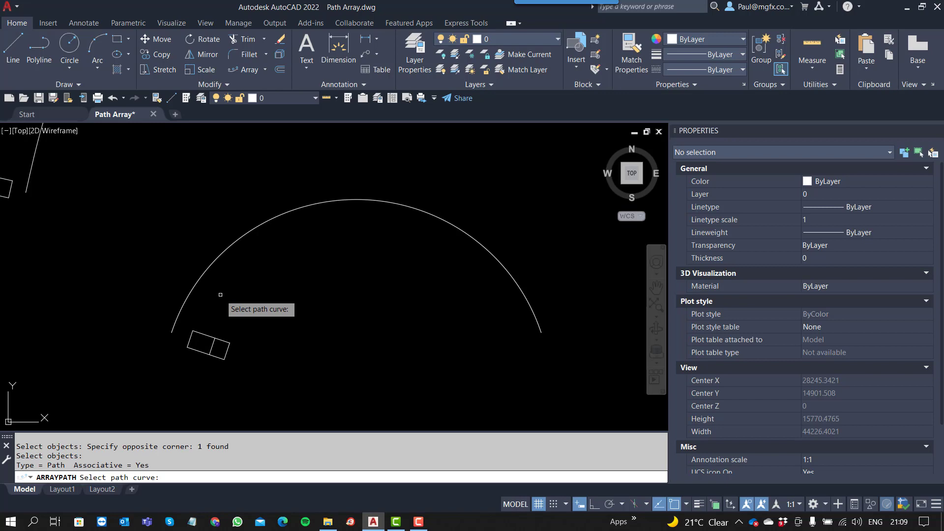
scroll(239, 321, down, 4)
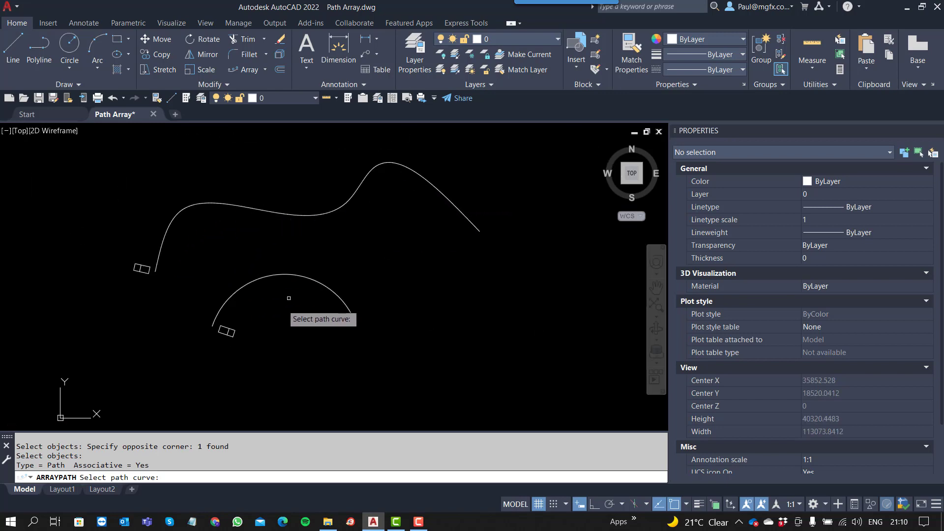
click(225, 303)
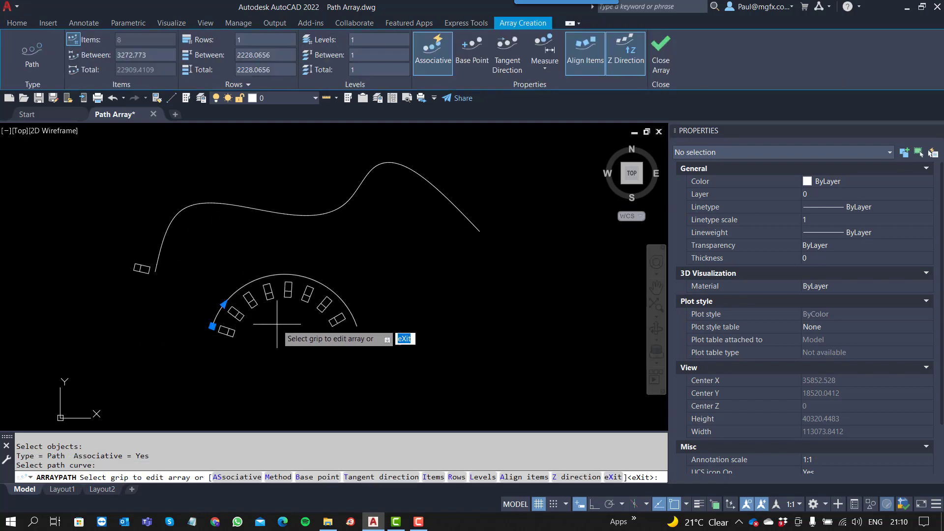
scroll(277, 324, up, 4)
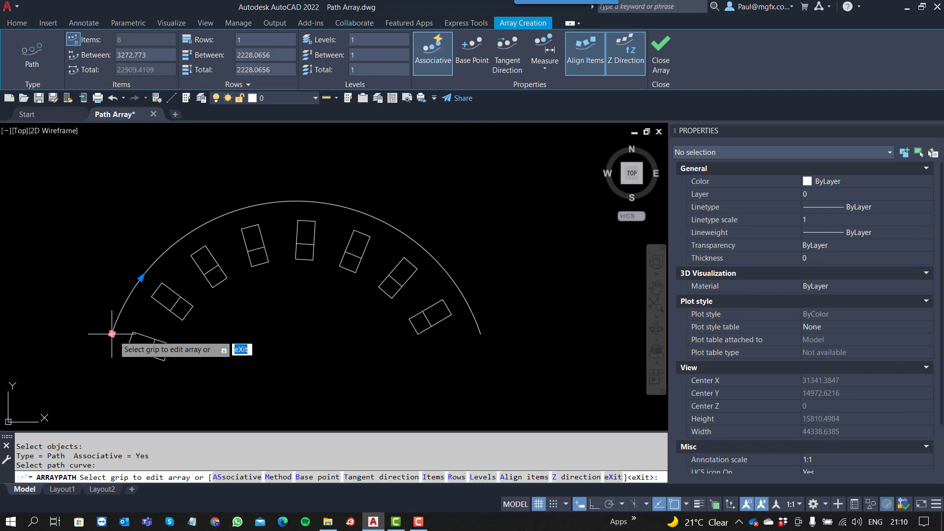
click(141, 278)
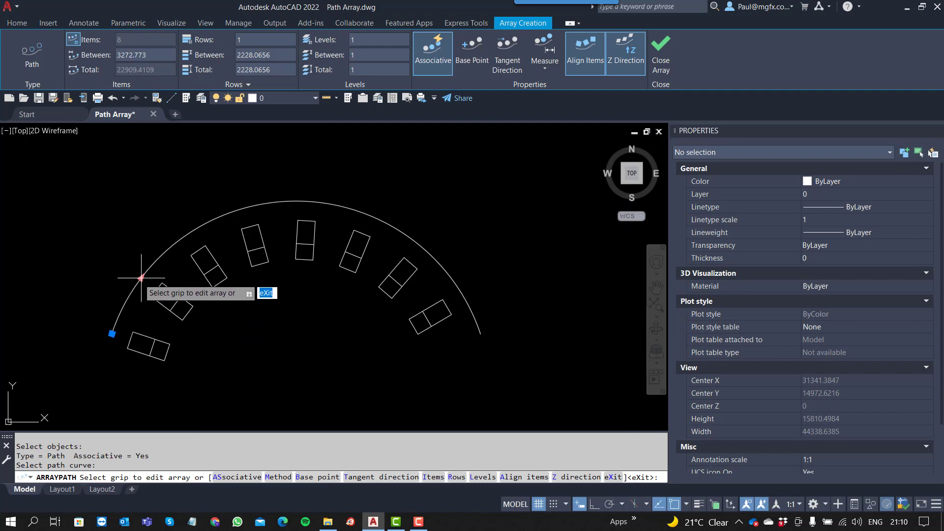
click(141, 278)
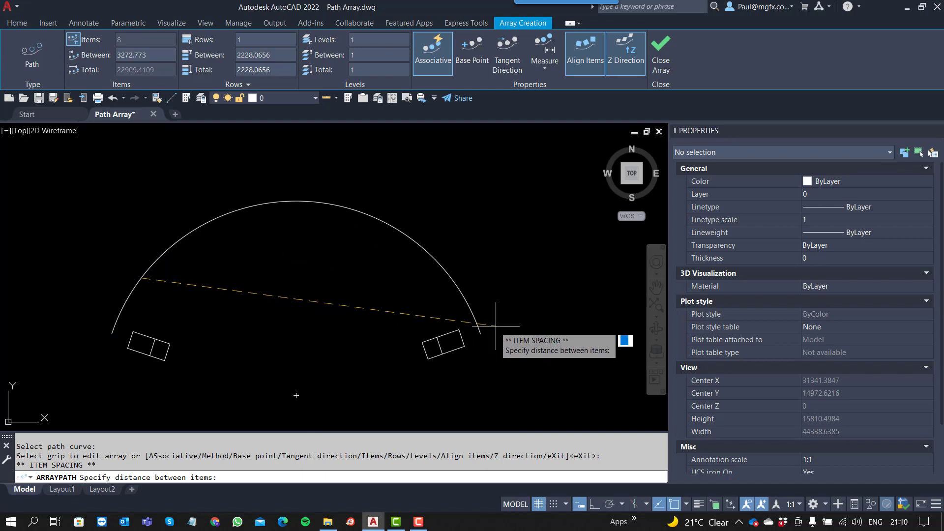
click(465, 330)
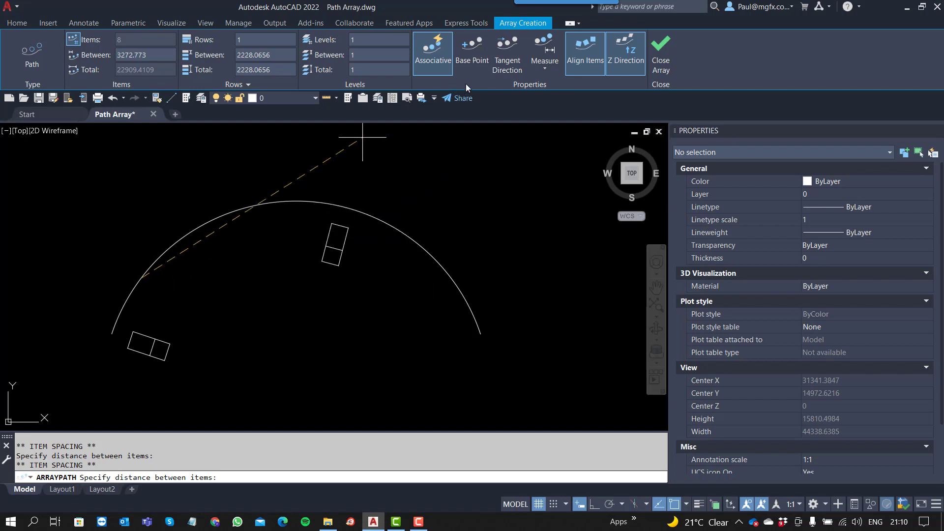
click(547, 72)
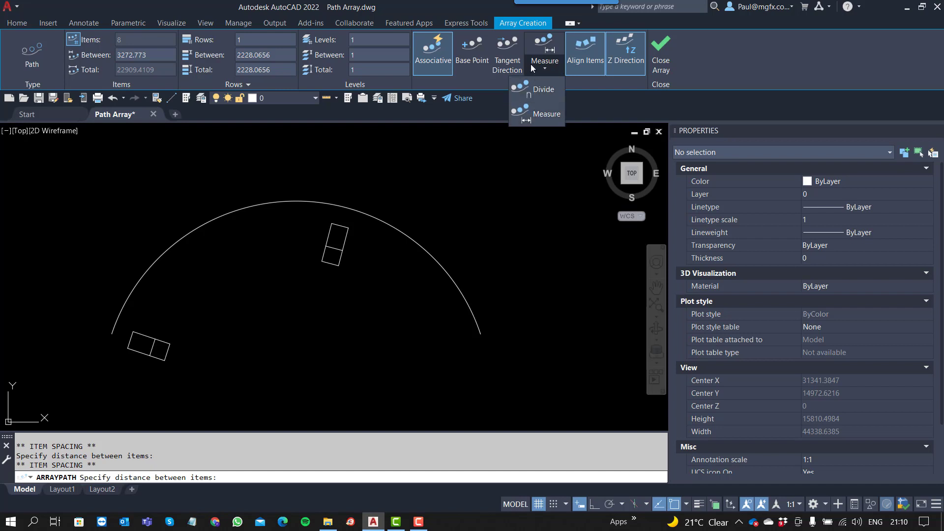
click(239, 237)
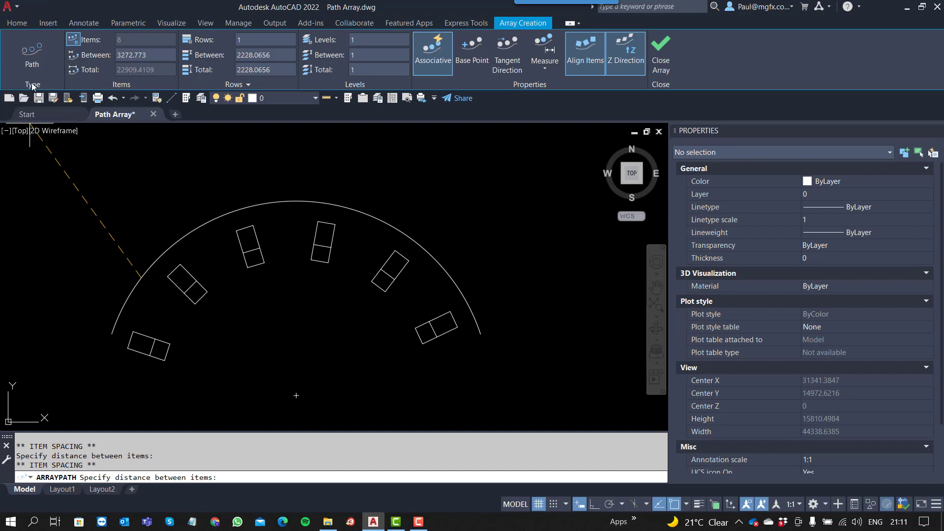
Step: Turn off the array's automatic item count and try to extend the items to the arc's far end with the item count grip
click(73, 40)
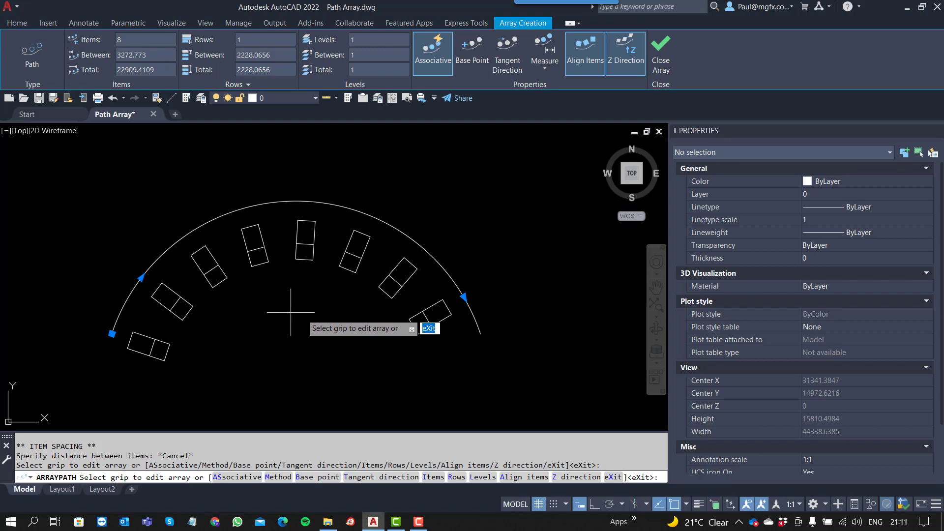
click(463, 296)
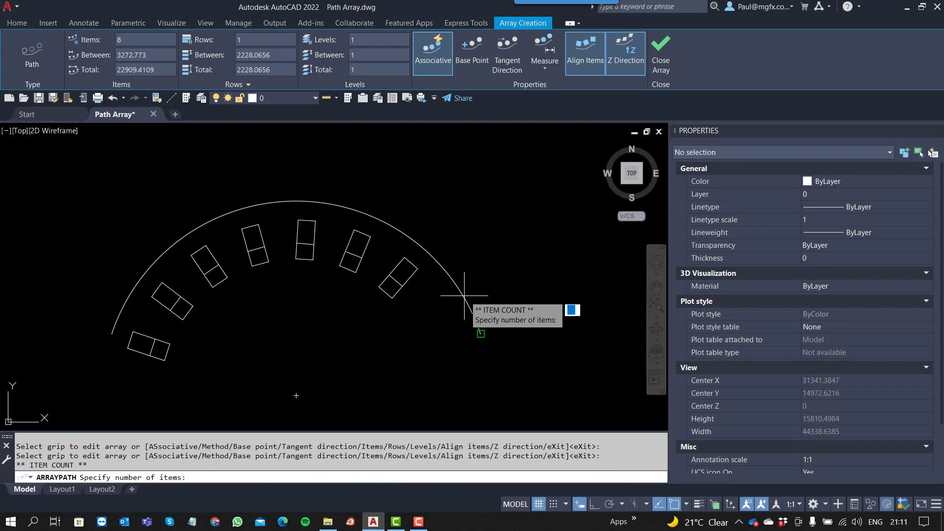
click(480, 330)
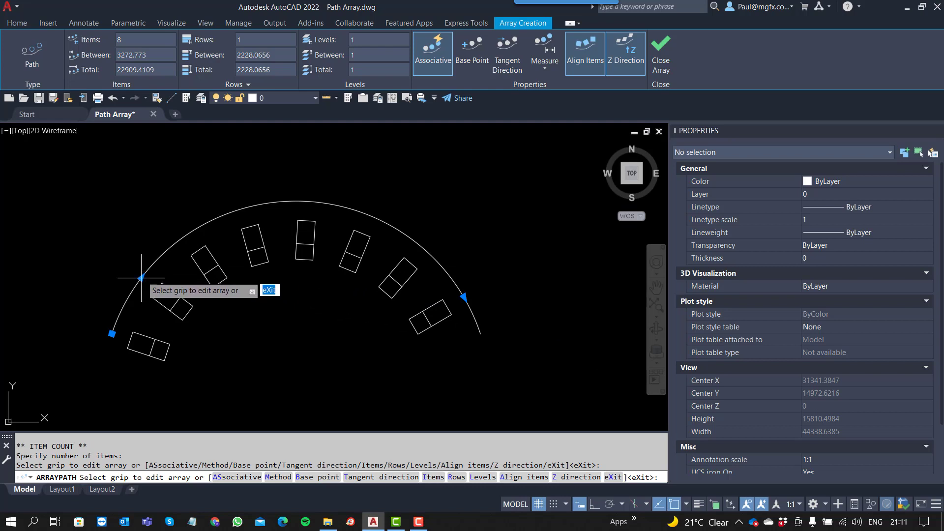
Step: Widen the array's item spacing to about 3570 so that the eight items reach the far end of the arc
click(141, 277)
click(143, 275)
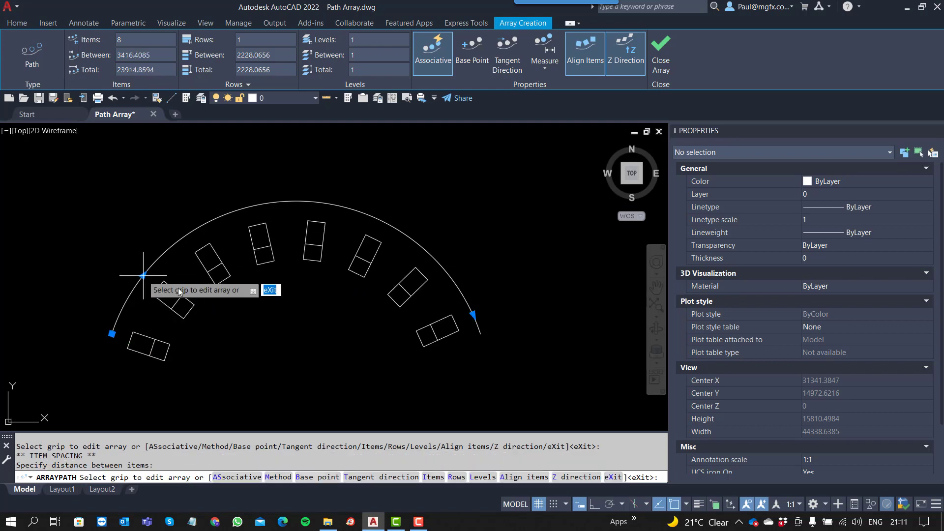
click(473, 315)
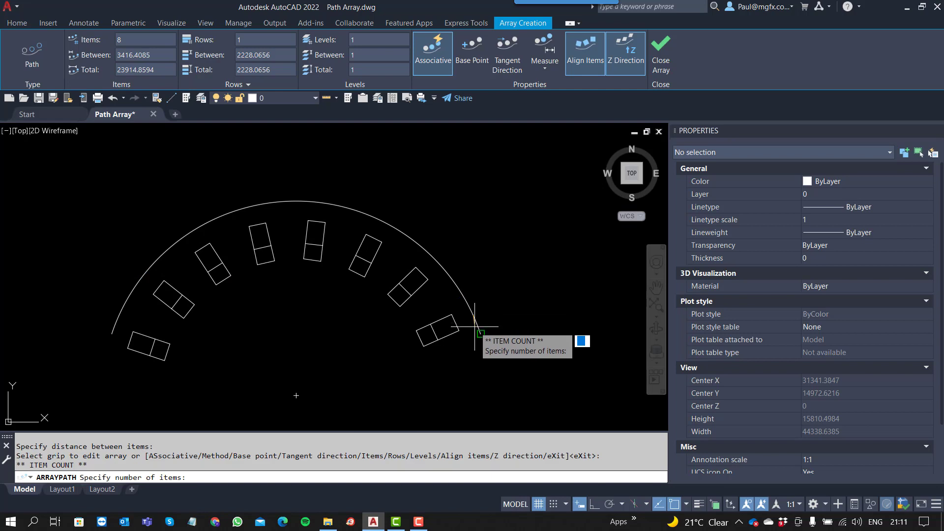
click(475, 327)
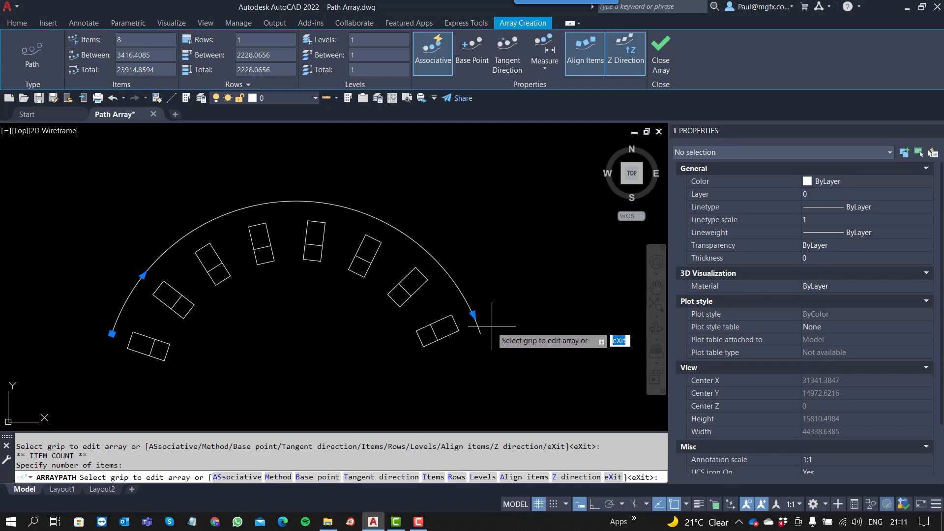
click(472, 315)
click(481, 330)
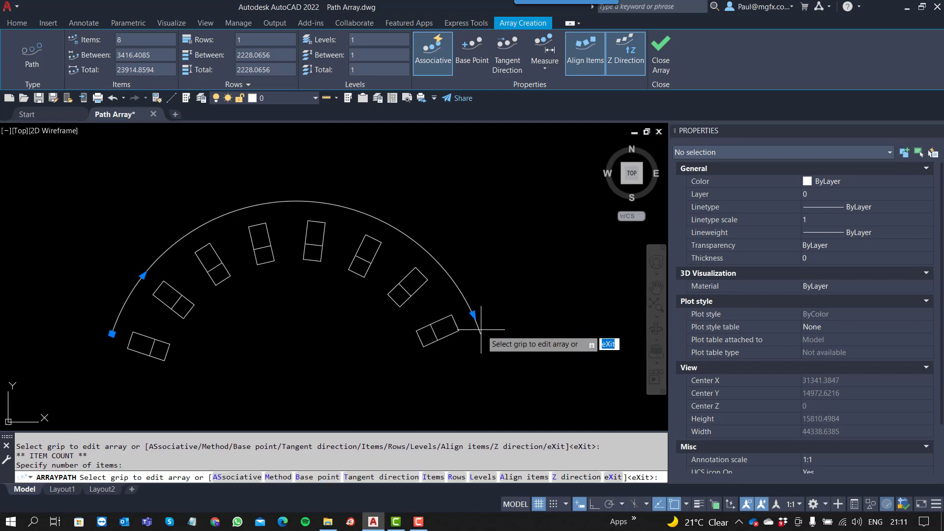
click(143, 276)
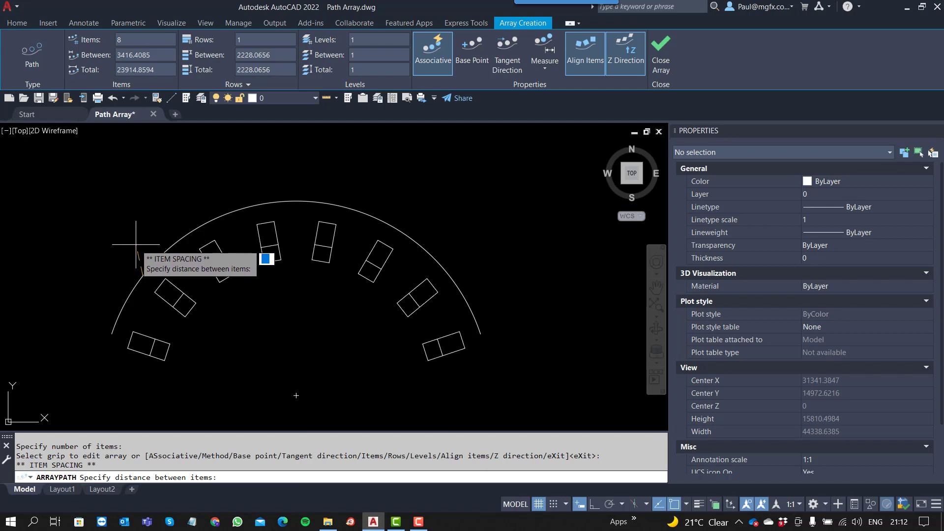
click(136, 243)
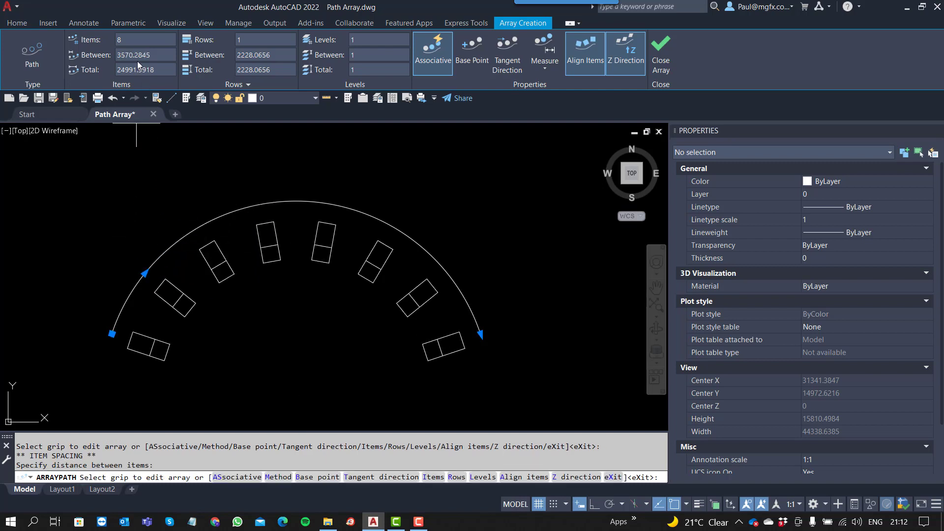
Step: Reduce the spacing between the array items to about 2463 with the item spacing grip
click(133, 41)
key(Return)
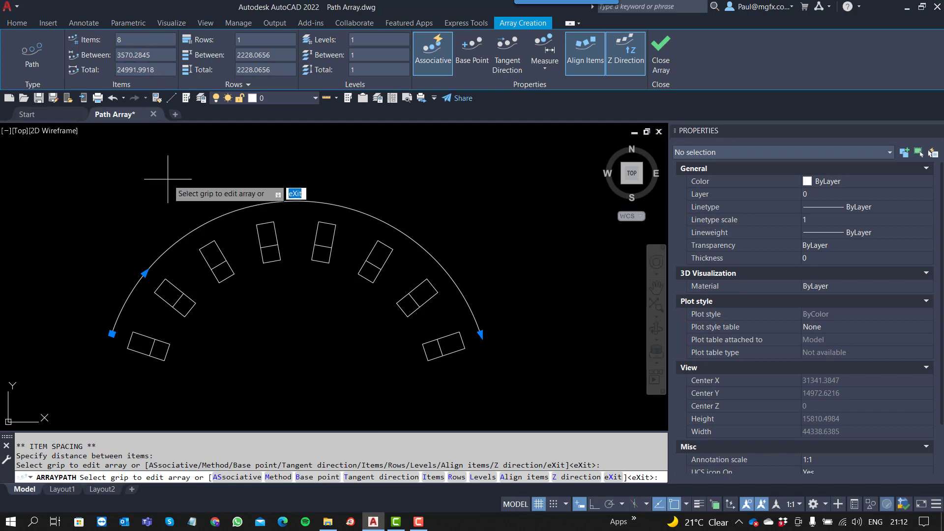
click(144, 274)
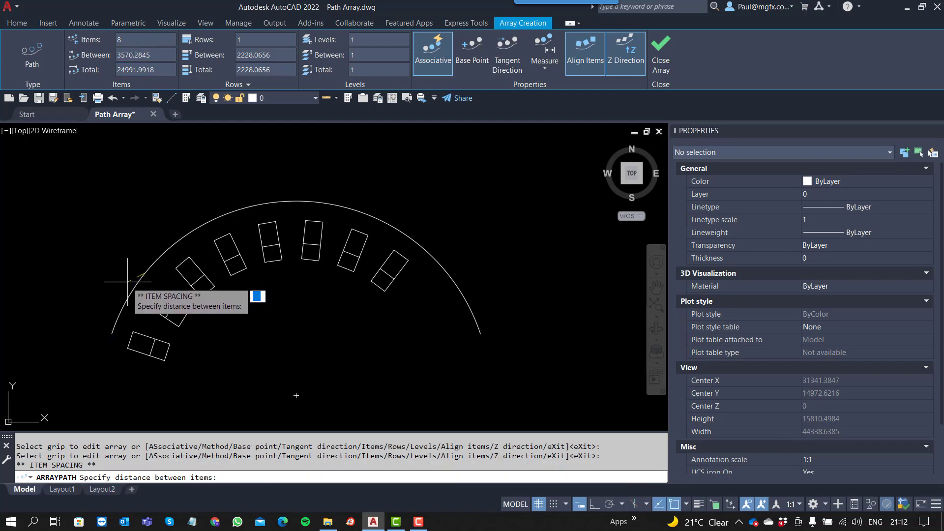
click(123, 284)
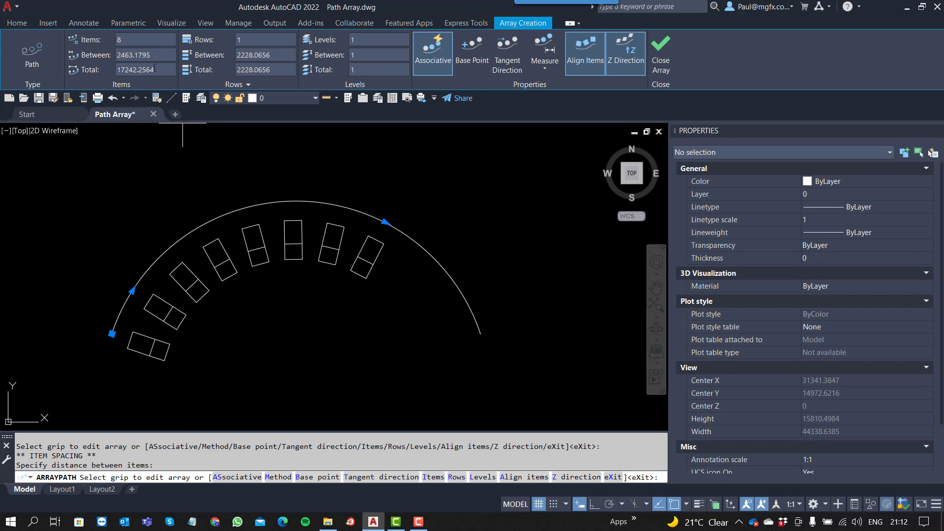
Step: Raise the array's item count to 9 and on to 10, and stretch the spacing to about 2777 so the items span the arc
text(9)
key(Return)
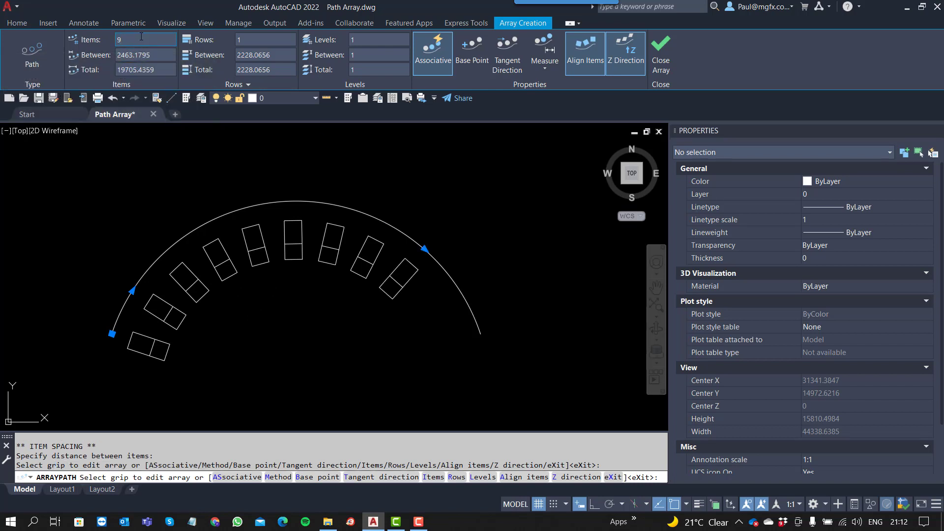
click(143, 38)
text(10)
key(Return)
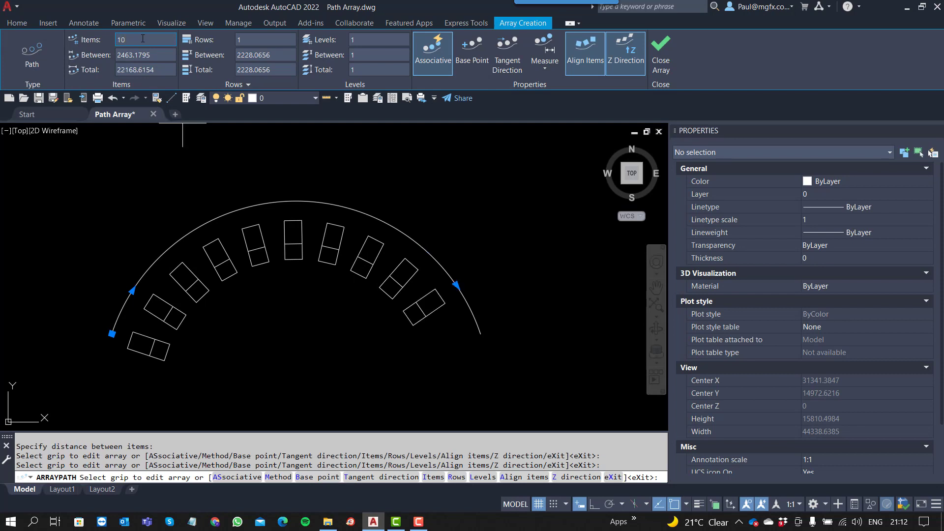
click(133, 290)
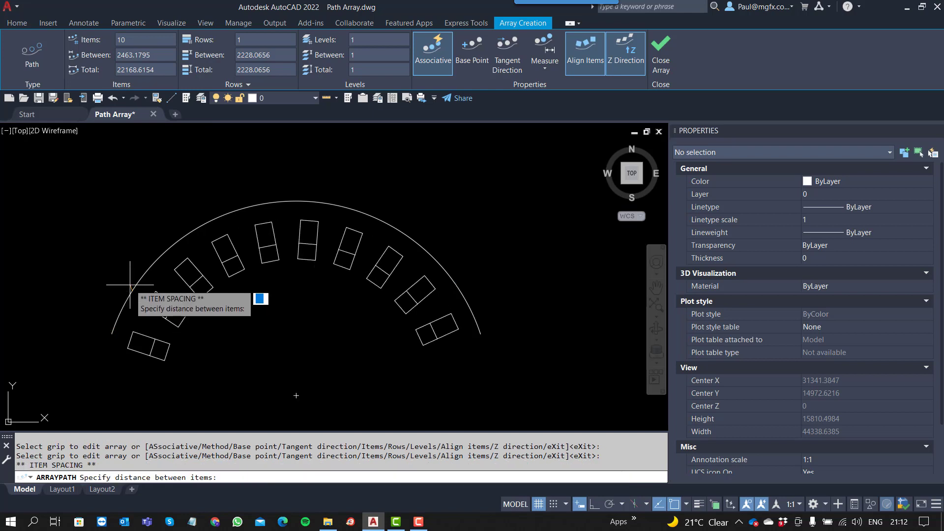
click(161, 201)
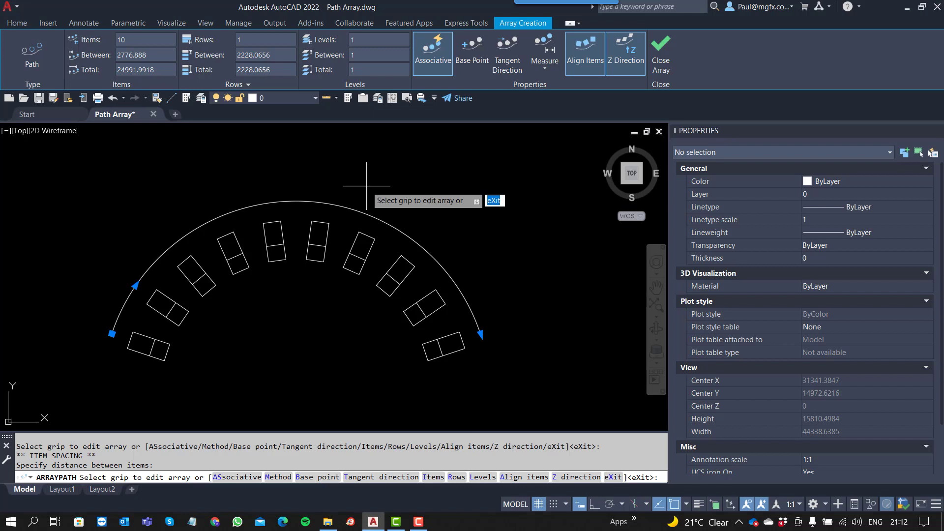
Step: Set the arc array's distribution method to Measure and end the array command without changing the item count
click(544, 66)
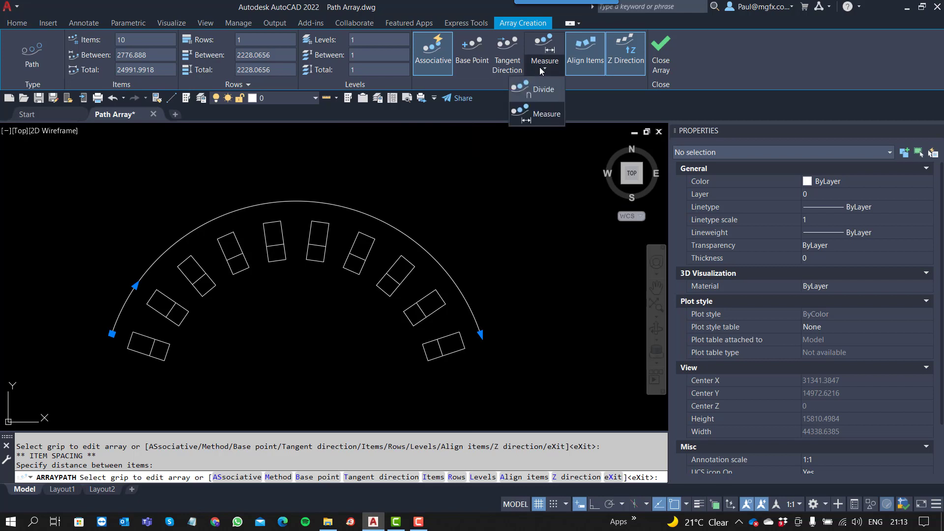
click(543, 116)
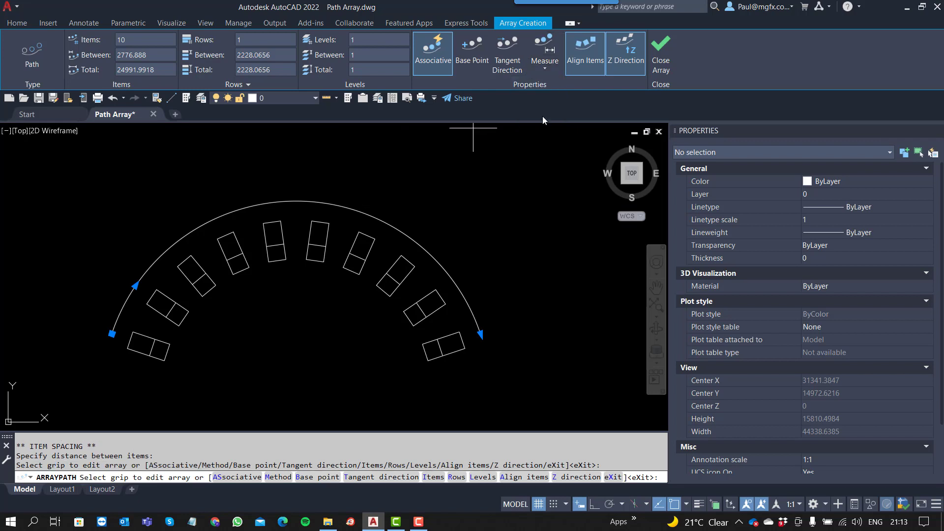
click(545, 72)
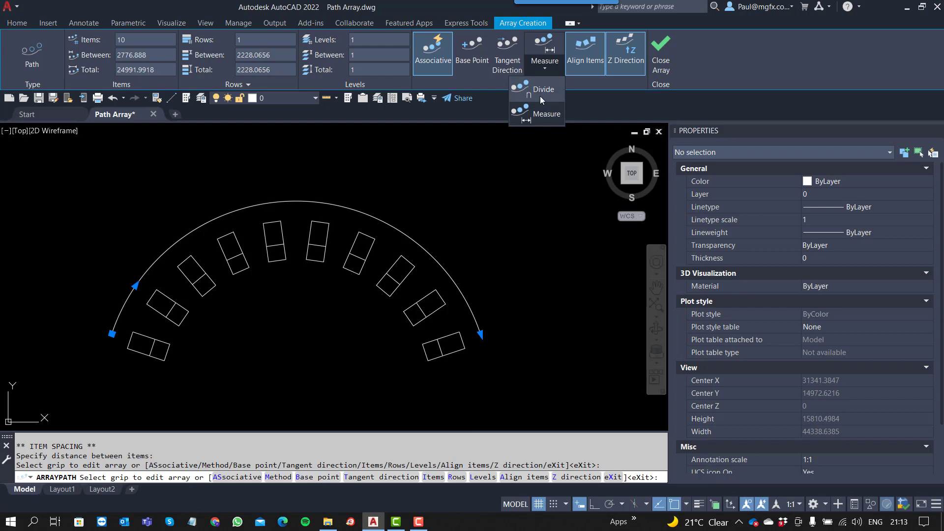
click(541, 69)
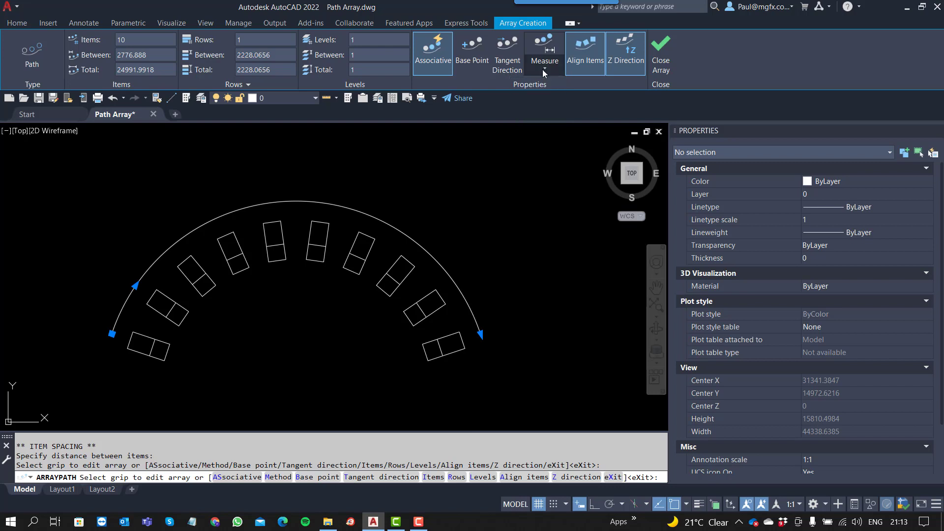
click(480, 334)
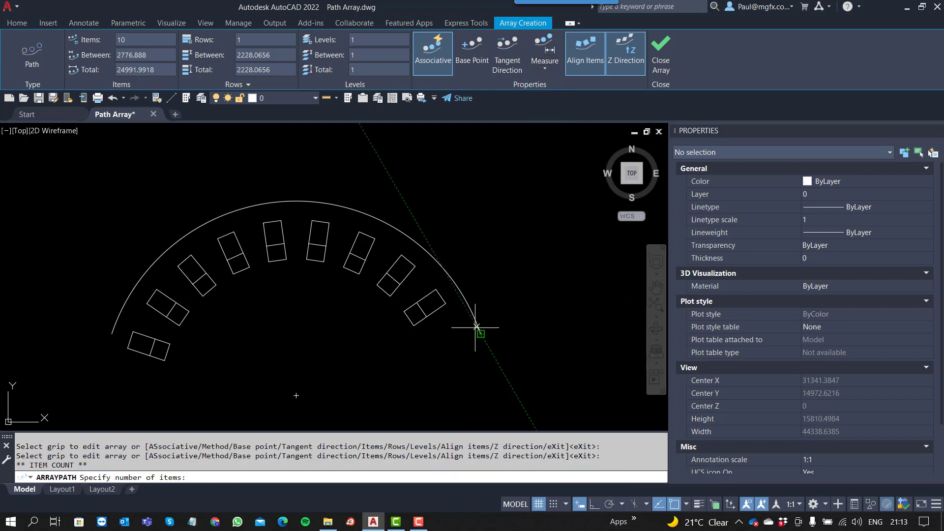
key(Escape)
key(Escape)
key(Escape)
key(Escape)
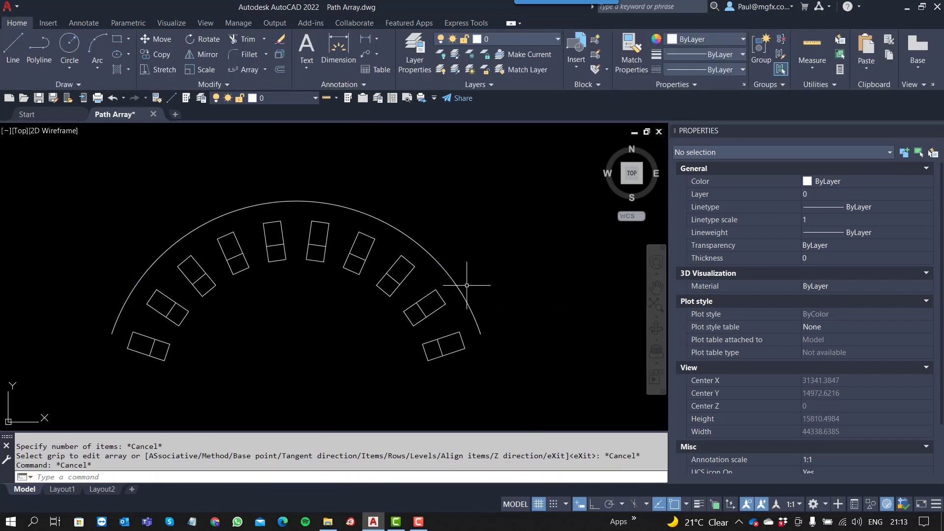
Step: Try stretching the arc's right end point outward to test how the Measure array follows its path
click(446, 271)
middle_drag(496, 292, 444, 232)
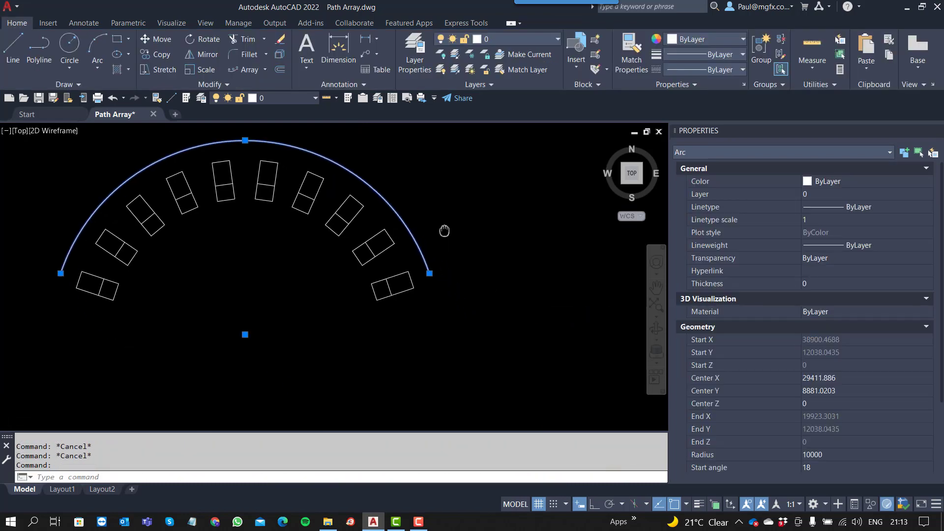
click(429, 273)
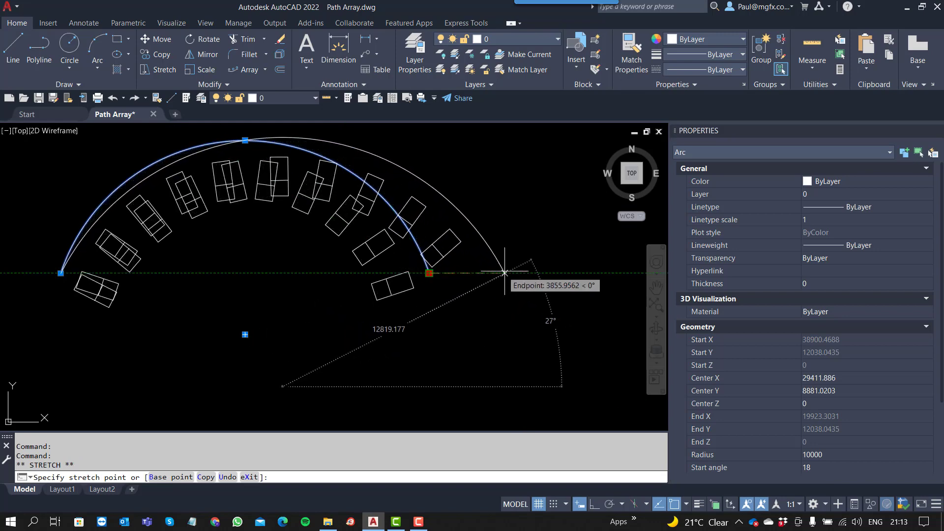
scroll(496, 270, down, 3)
middle_drag(453, 310, 411, 339)
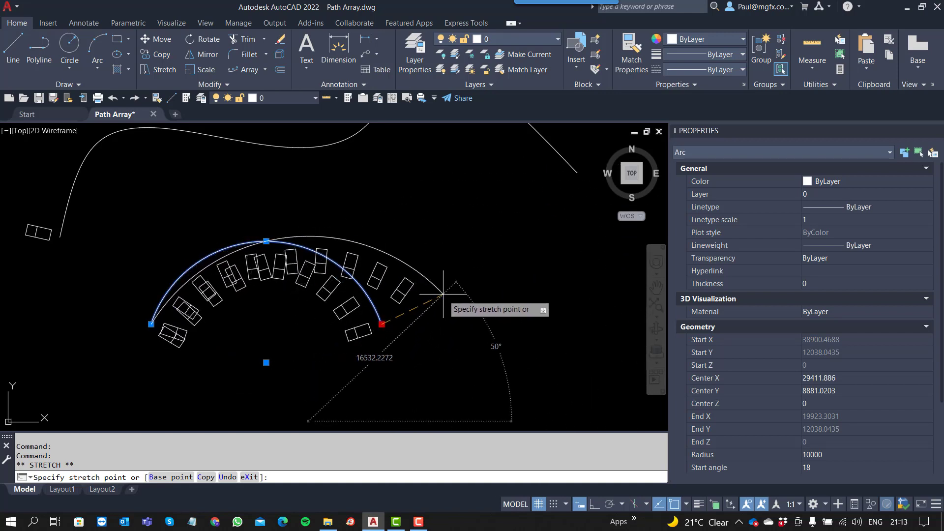
key(Escape)
Step: Change the arc array's distribution method from Measure to Divide and deselect the array
scroll(340, 290, up, 2)
click(367, 248)
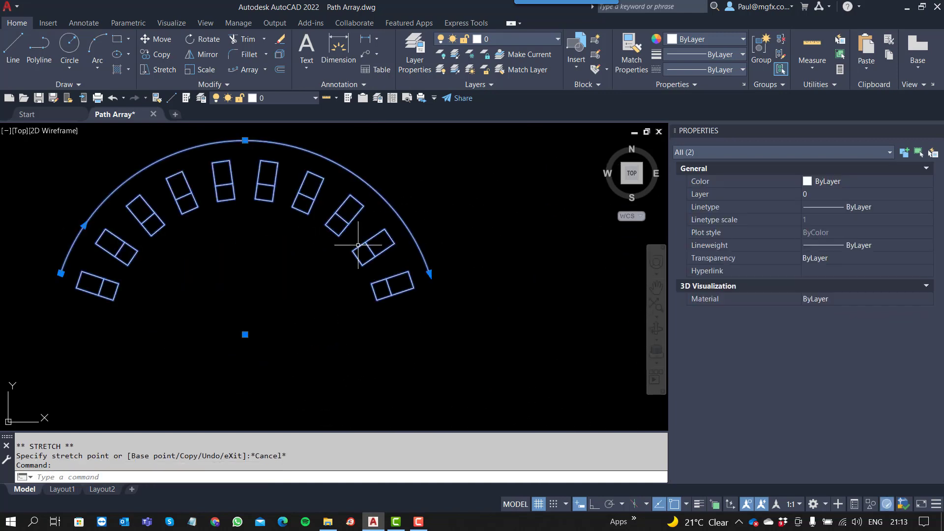
key(Escape)
click(377, 233)
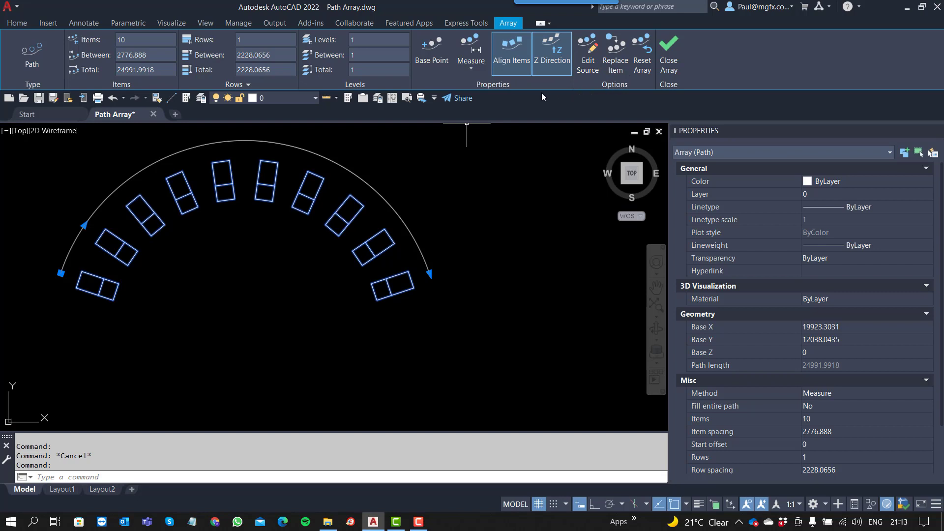
click(470, 73)
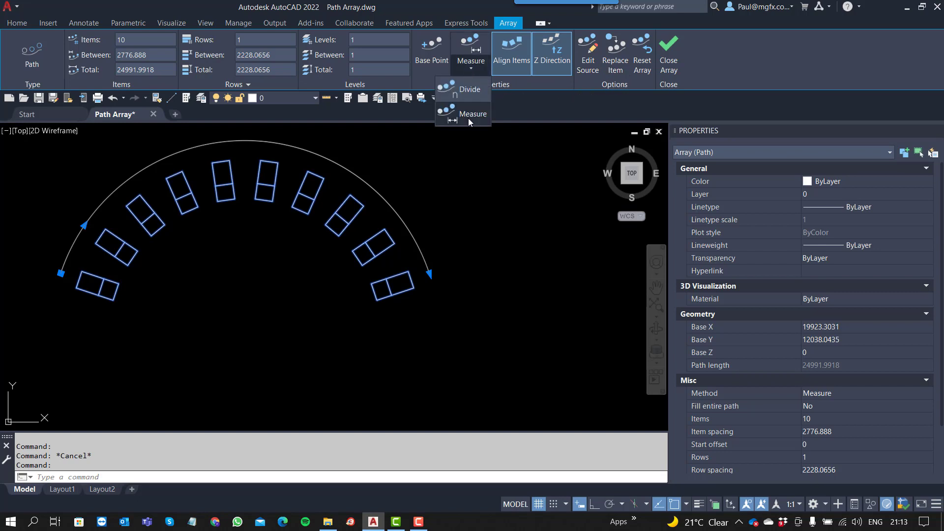
click(468, 87)
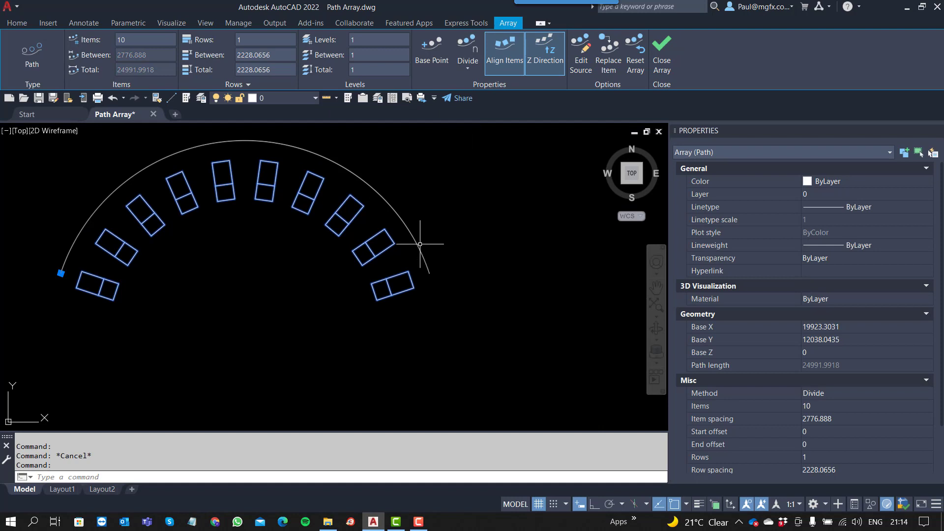
key(Escape)
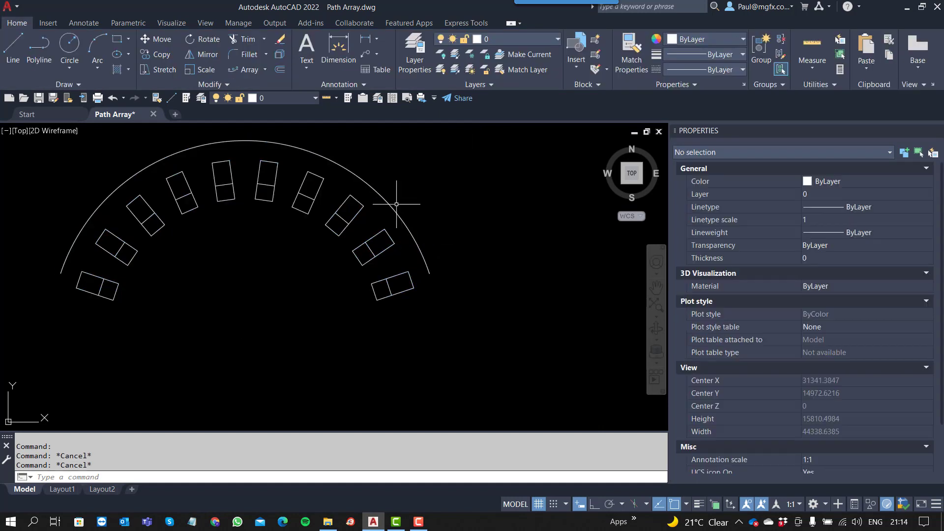
Step: Try stretching the arc's right end point to test how the Divide array redistributes its items, and cancel the stretch
click(396, 203)
scroll(432, 202, down, 2)
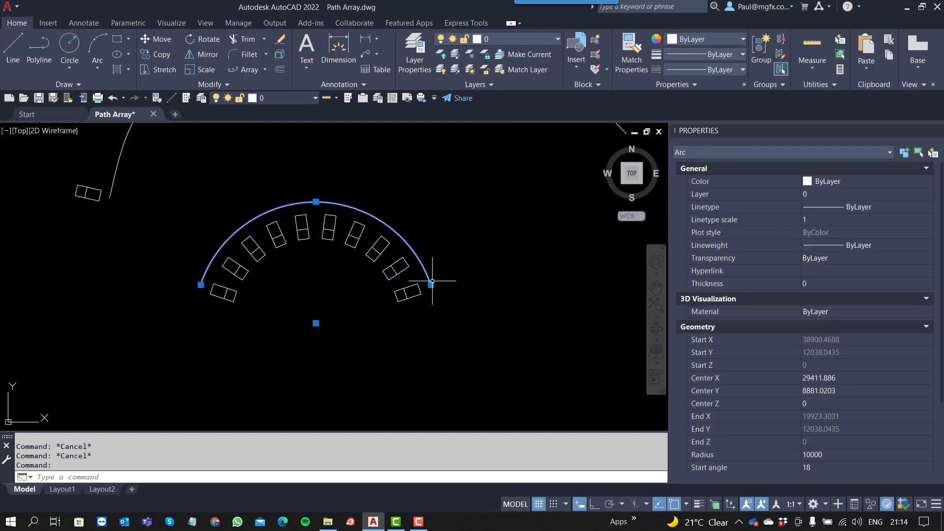
click(431, 283)
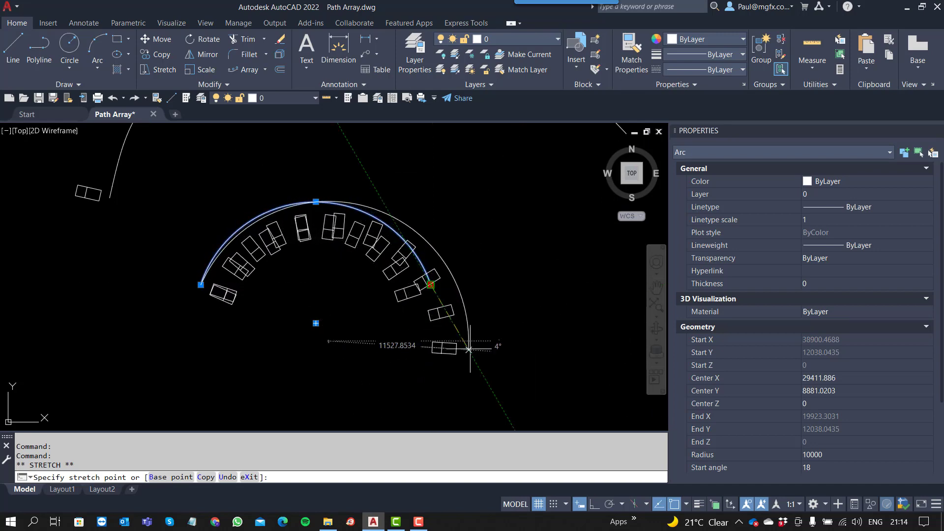
middle_drag(461, 239, 444, 300)
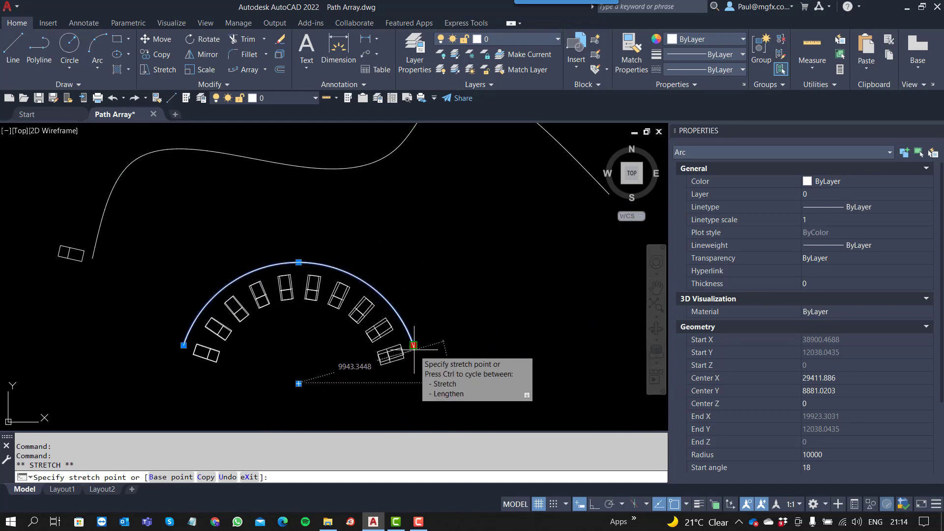
key(Escape)
key(Escape)
Step: Create an associative path array of the small block beside the wavy curve, using that curve as the path
middle_drag(289, 365, 292, 407)
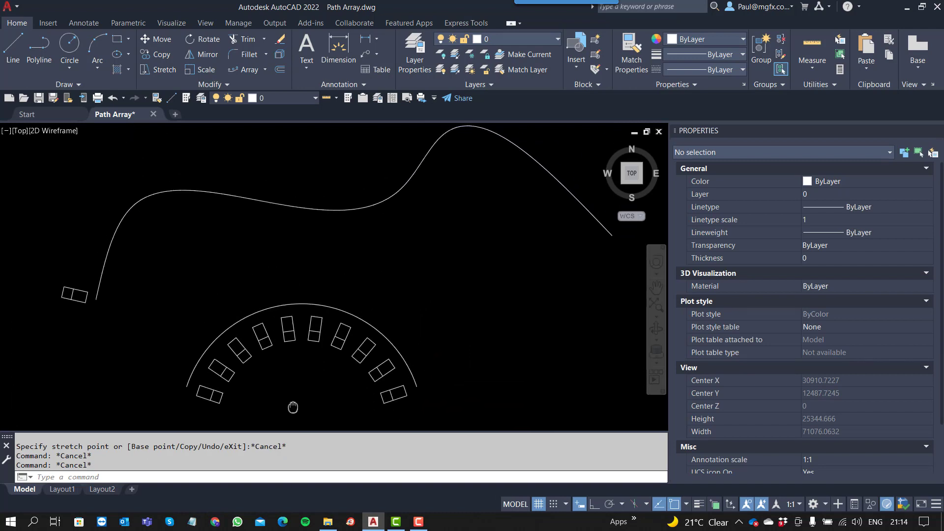
scroll(233, 324, down, 2)
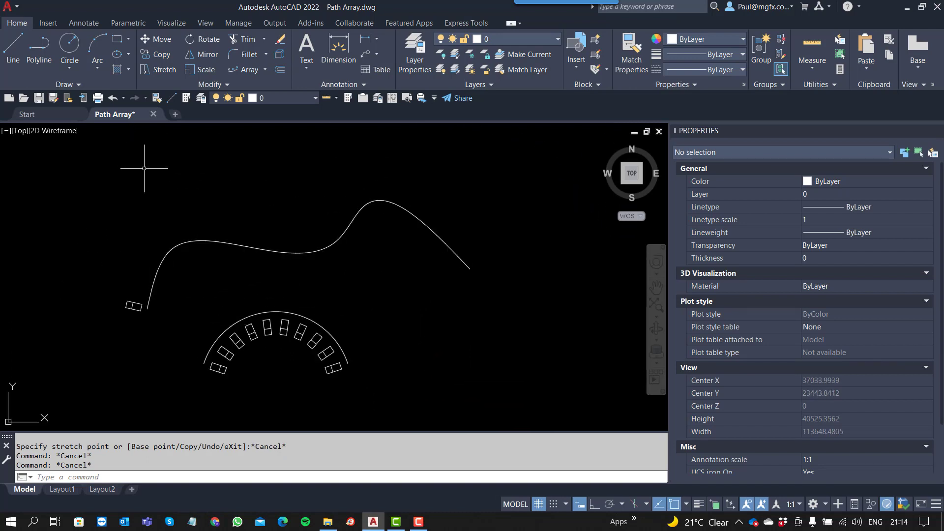
click(244, 71)
click(90, 287)
click(164, 332)
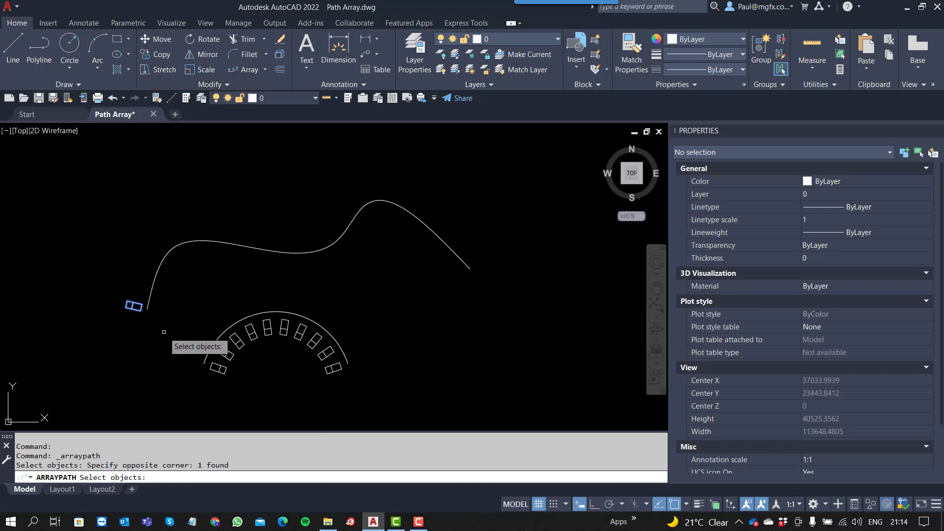
key(Return)
click(150, 295)
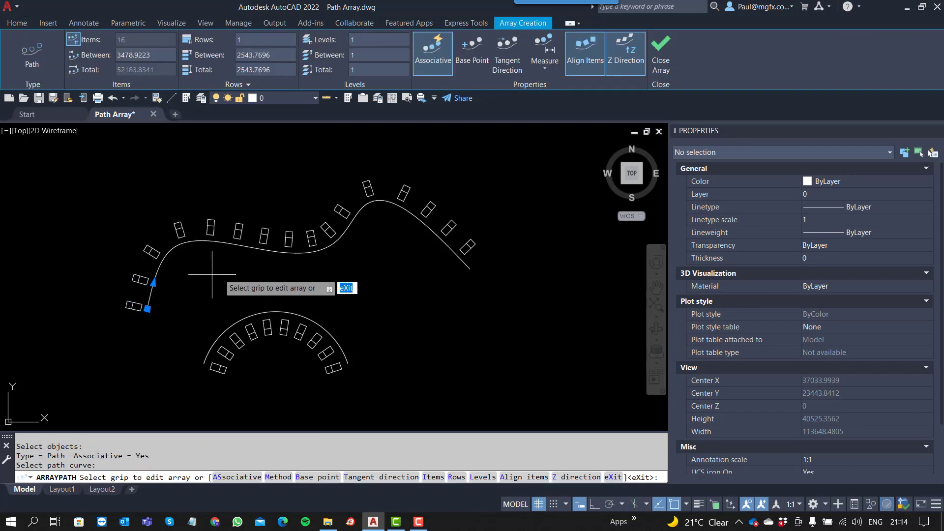
key(Return)
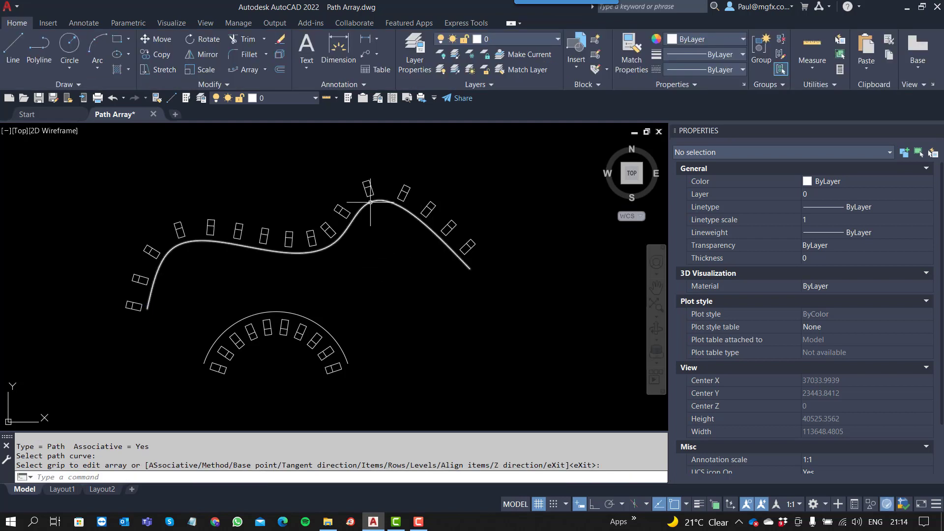
key(Return)
Step: Turn off the wavy curve array's automatic item count and reduce the array to 14 items with the item count grip
click(242, 229)
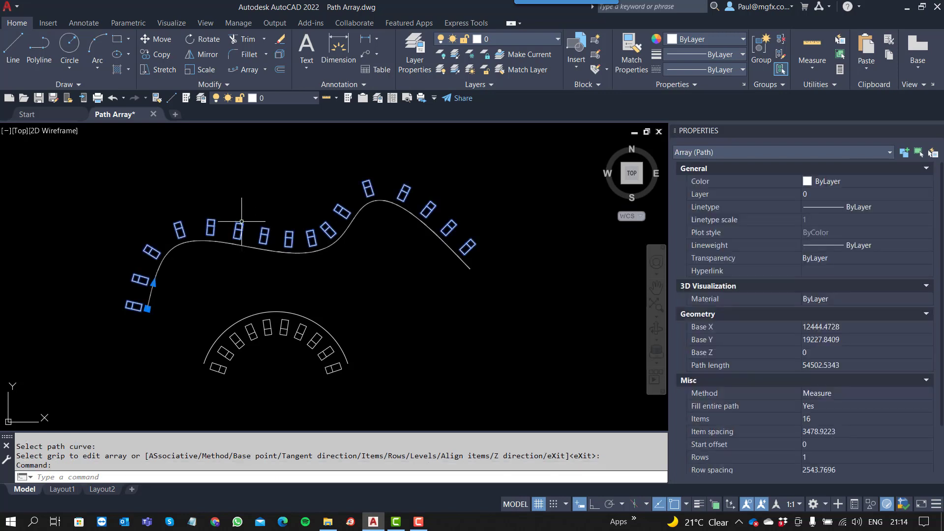
click(68, 39)
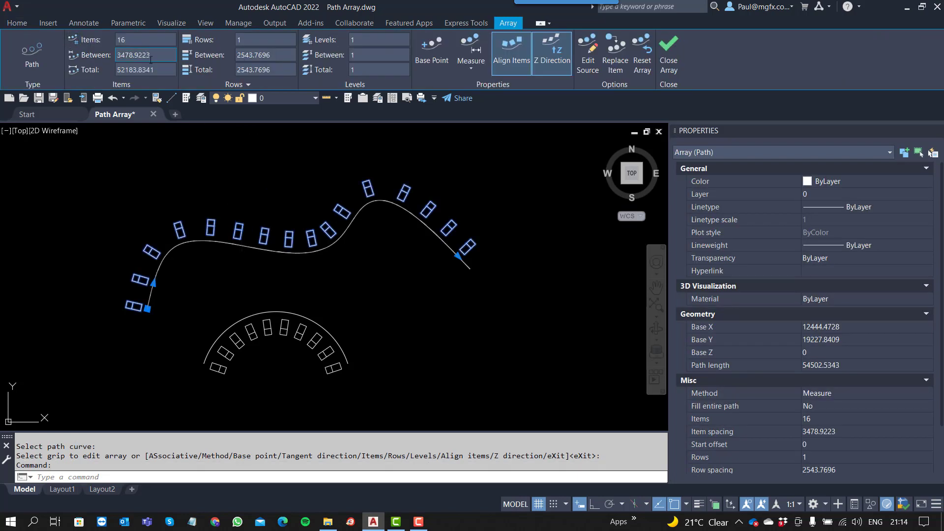
click(458, 255)
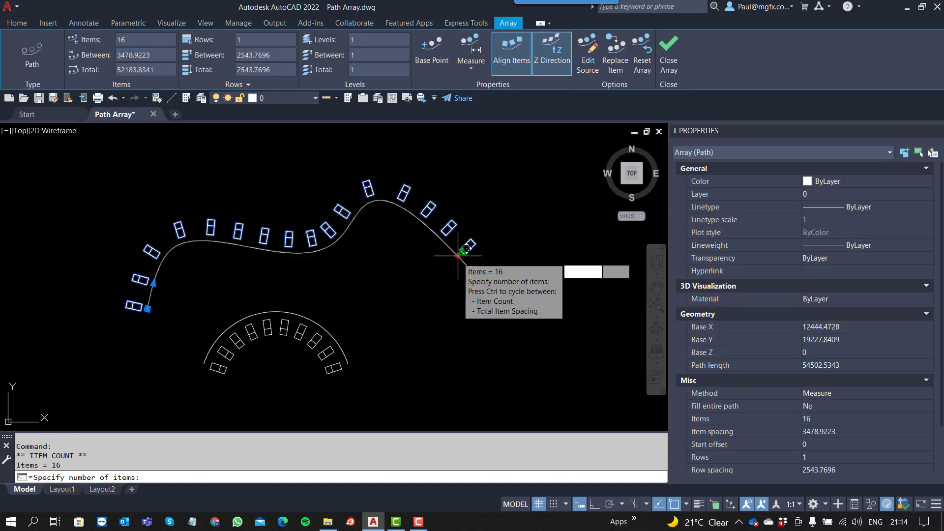
click(398, 249)
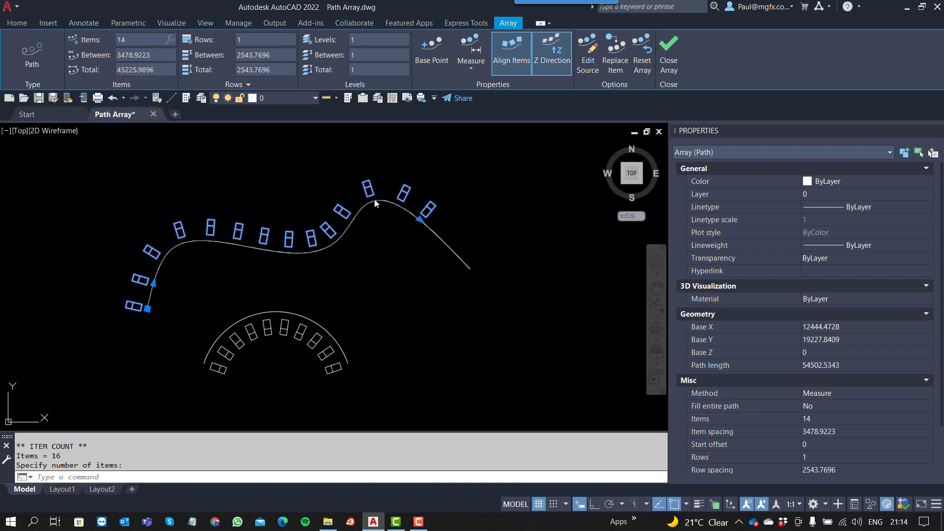
Step: Raise the array's item count to 16 and widen the item spacing to about 3634 to reach the curve's far end
click(419, 219)
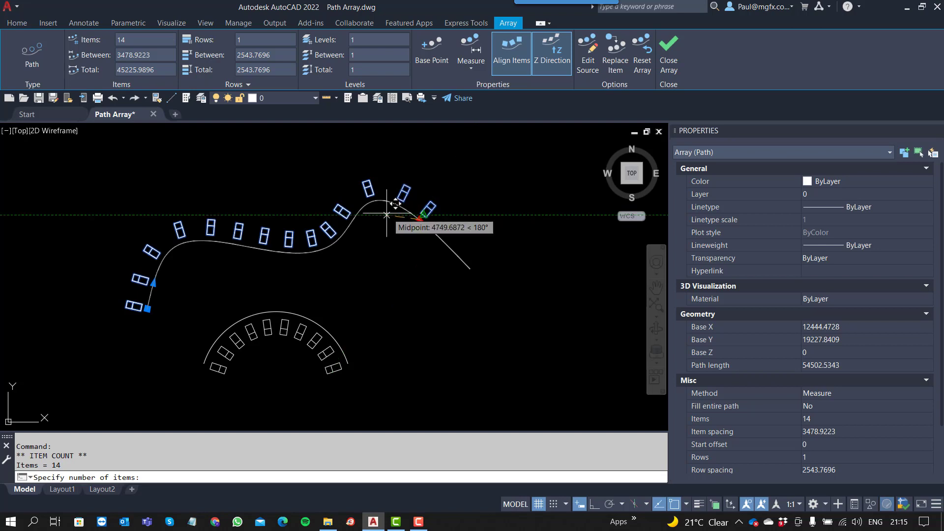
click(470, 268)
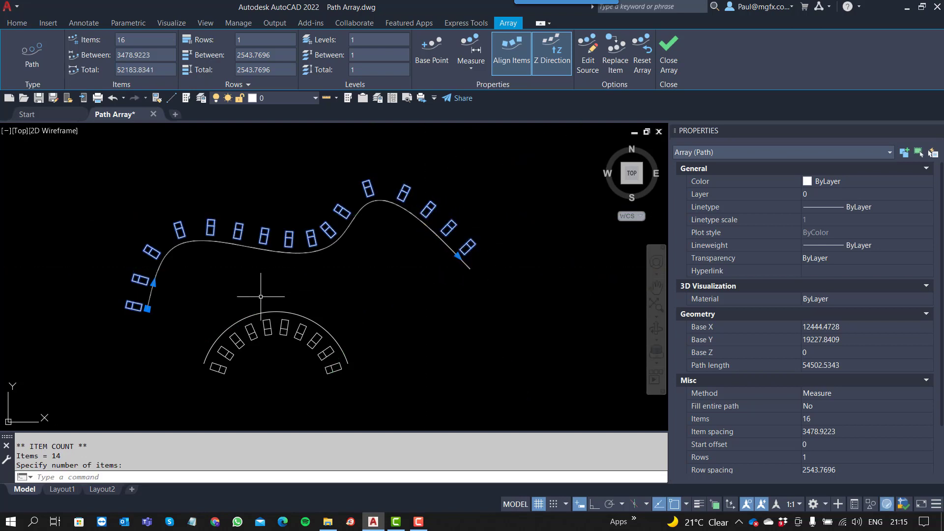
click(153, 282)
click(193, 279)
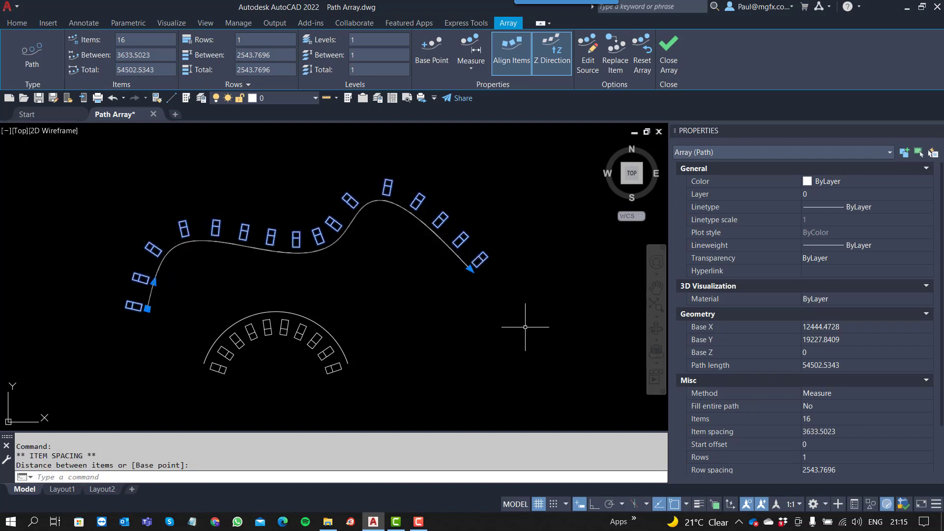
Step: Reduce the spacing between the array items to about 1811 and set the item count to 20
scroll(138, 303, up, 3)
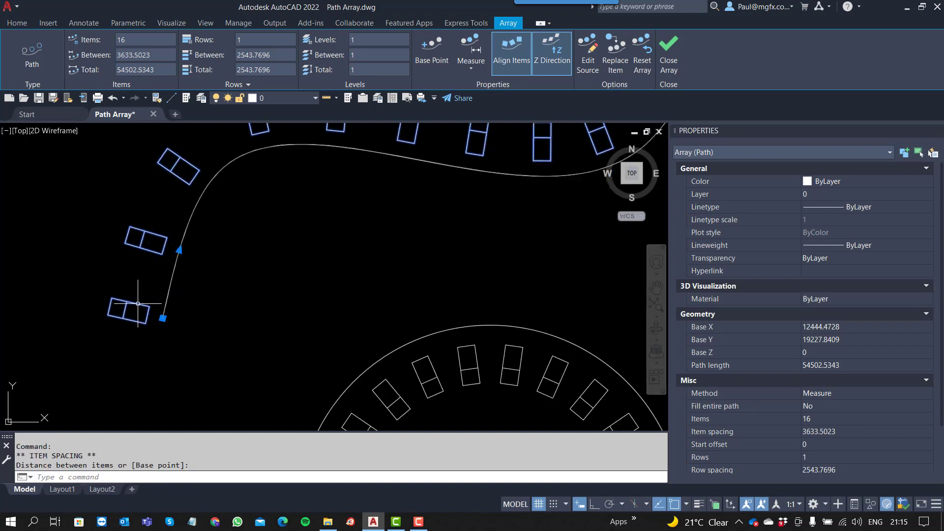
scroll(162, 276, up, 4)
click(205, 210)
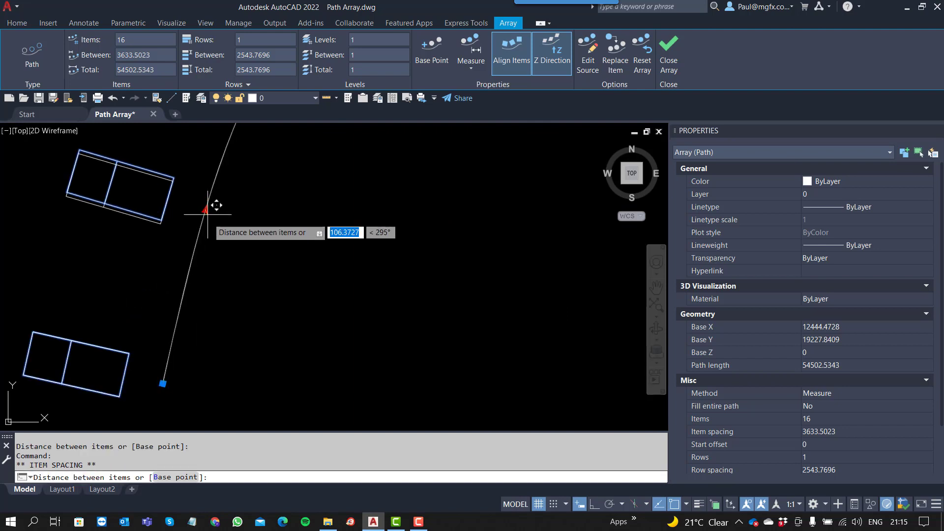
click(222, 310)
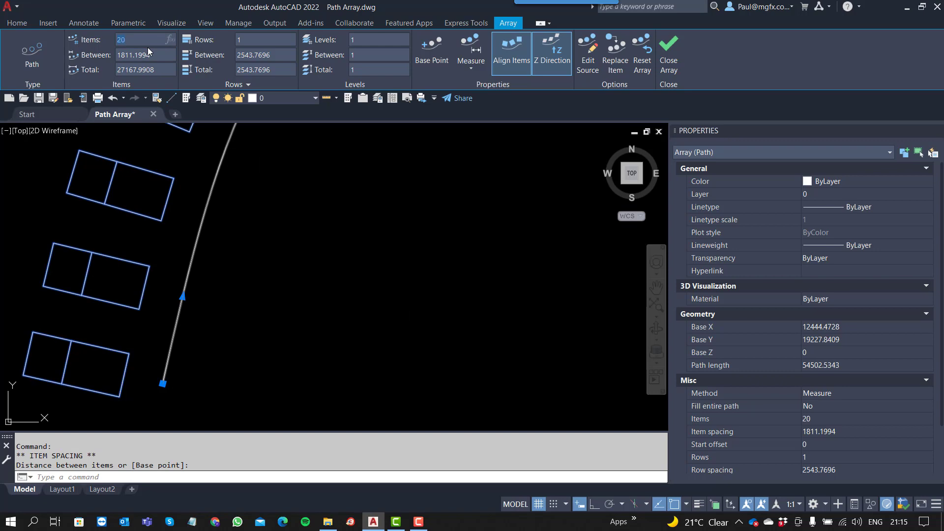
Step: Widen the item spacing to about 2869 with the spacing grip so the 20 items span the whole wavy curve
scroll(165, 295, down, 3)
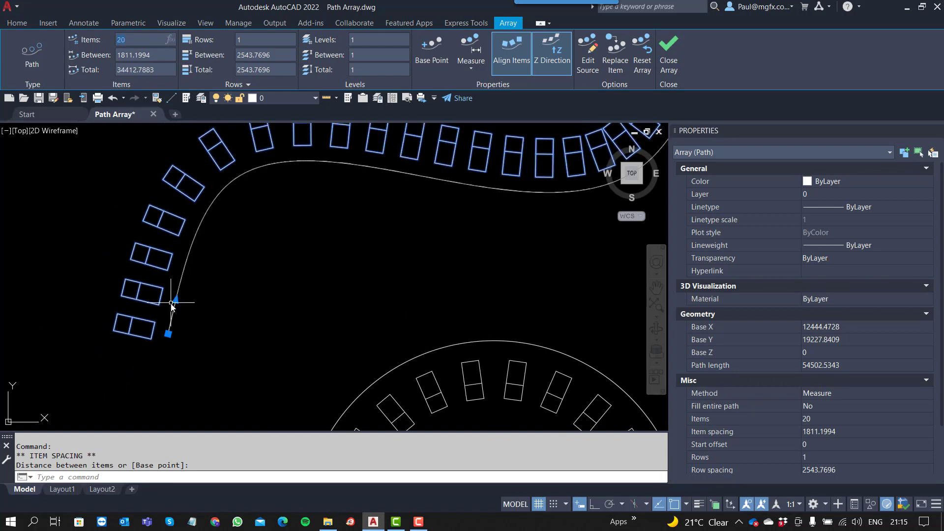
middle_drag(163, 309, 125, 326)
scroll(126, 327, down, 4)
scroll(135, 332, up, 2)
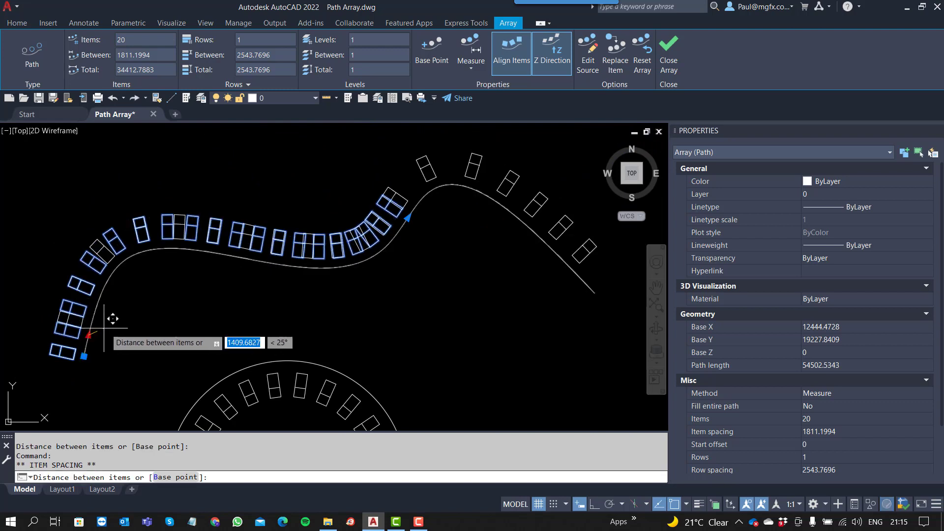
click(148, 327)
middle_drag(196, 320, 264, 305)
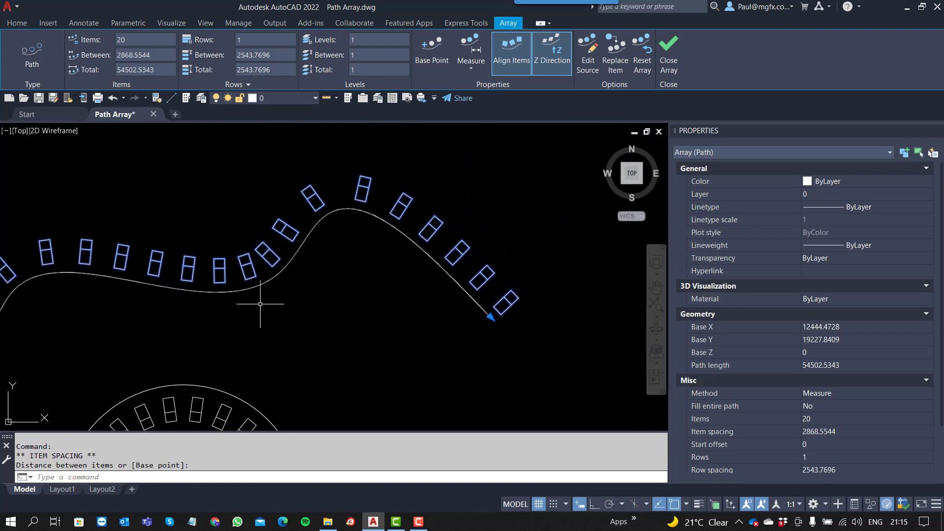
Step: Reapply the Measure distribution method to the wavy curve array and finish editing it
click(472, 71)
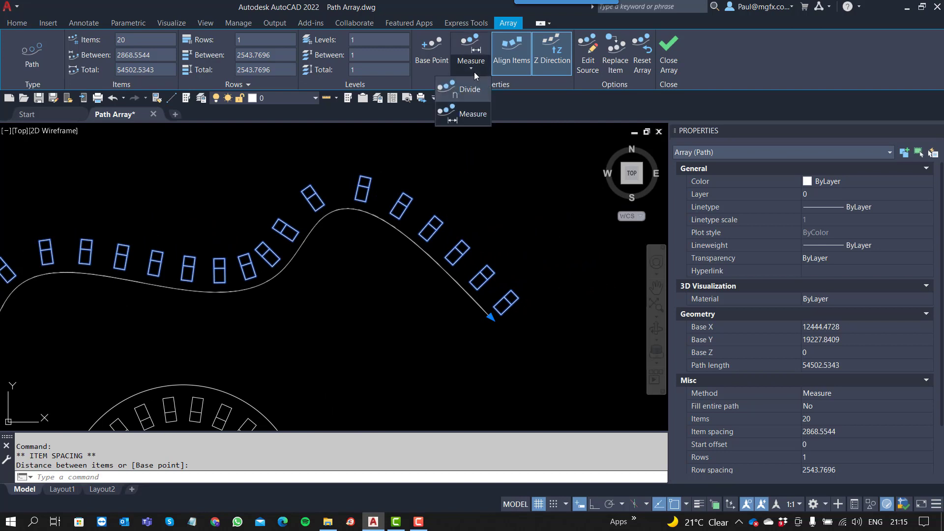
click(469, 114)
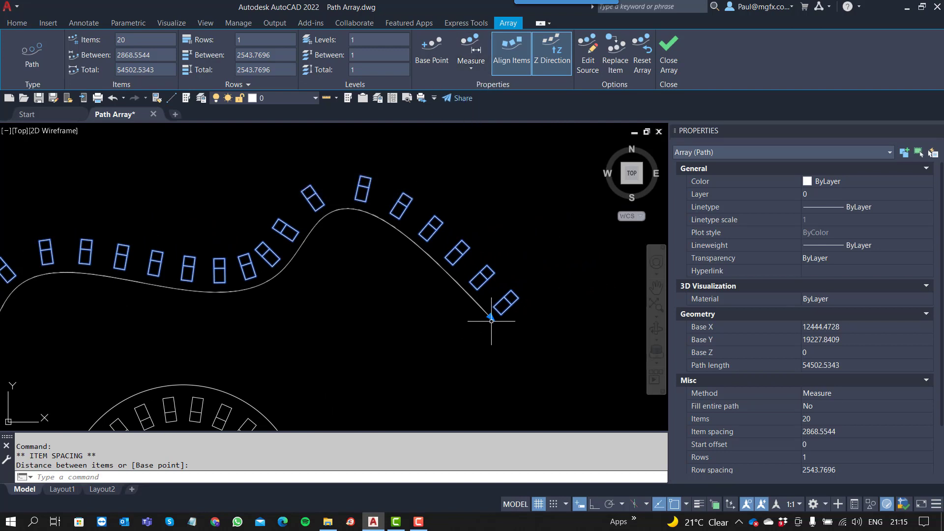
key(Escape)
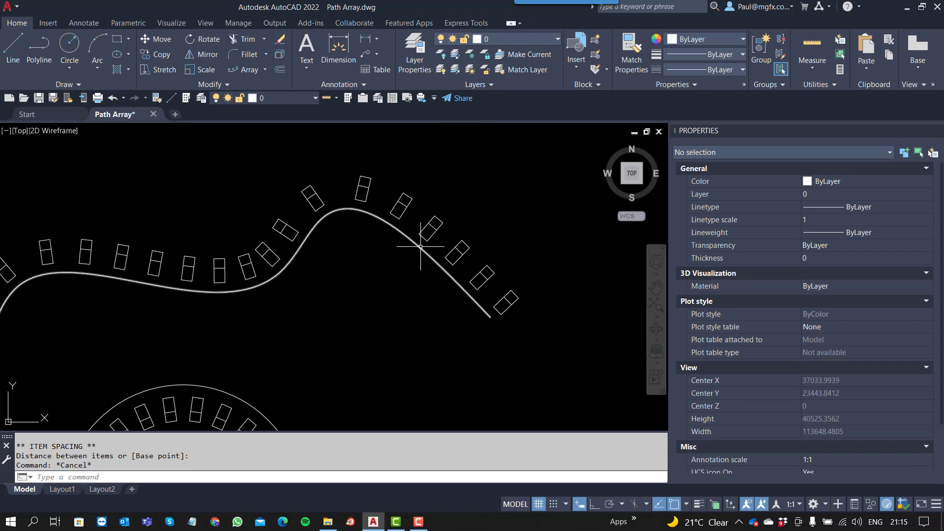
Step: Stretch the wavy spline's fourth fit point about 3693 units down and to the right, accepting the reduced number of array items
click(420, 246)
scroll(400, 281, down, 4)
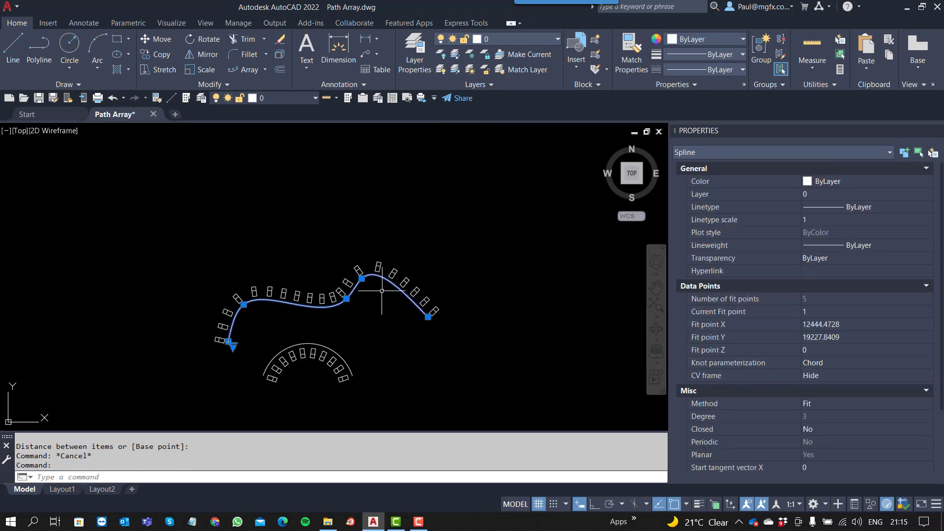
scroll(361, 279, up, 2)
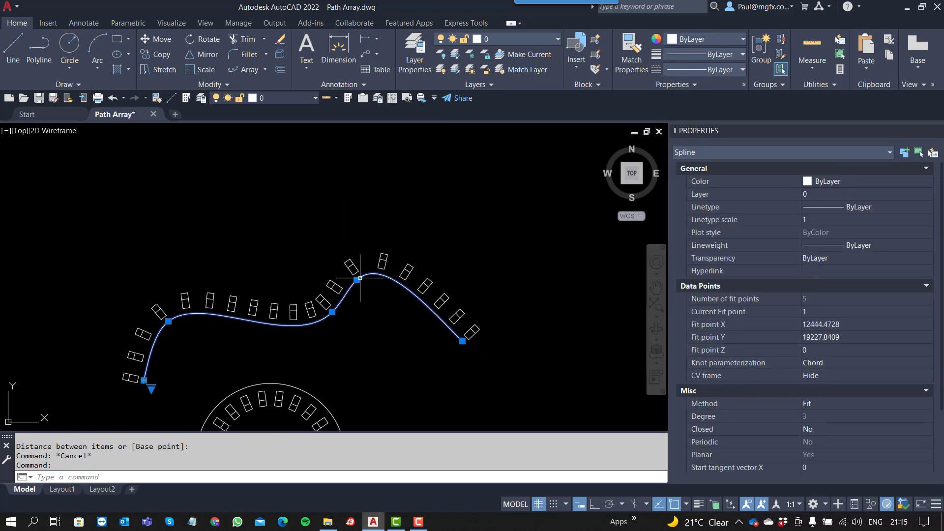
click(356, 280)
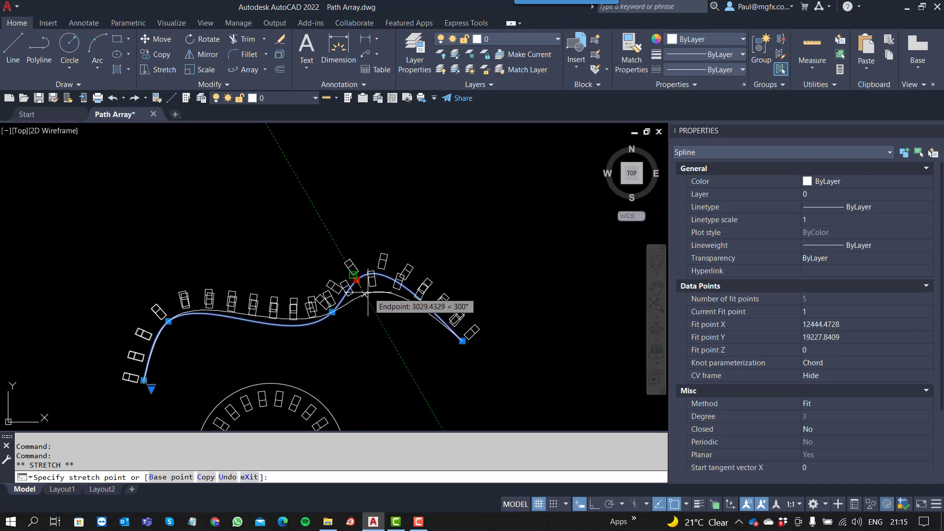
scroll(375, 296, up, 4)
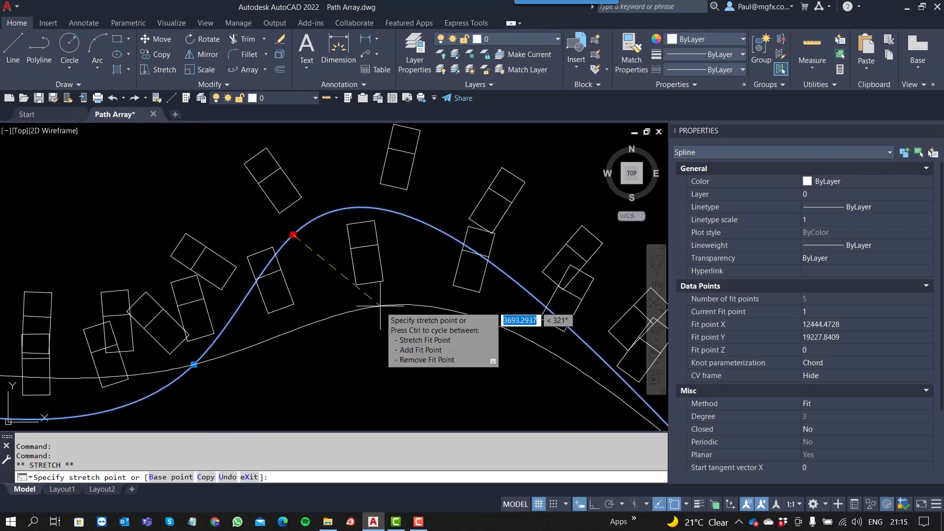
click(380, 300)
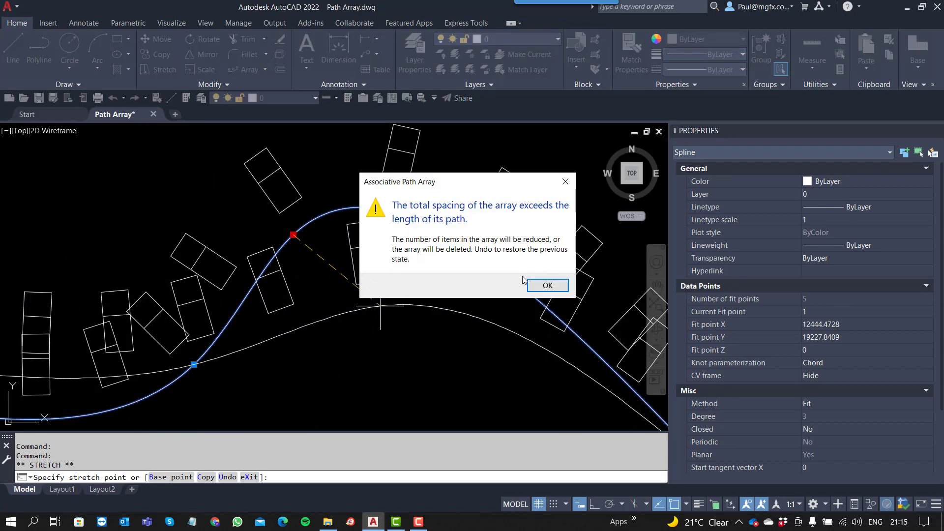
click(546, 285)
scroll(380, 295, down, 3)
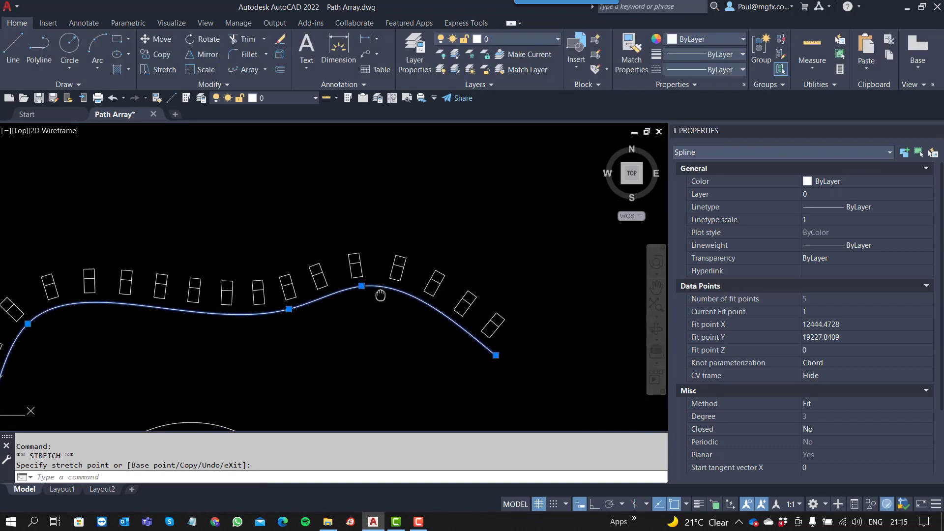
scroll(413, 271, down, 3)
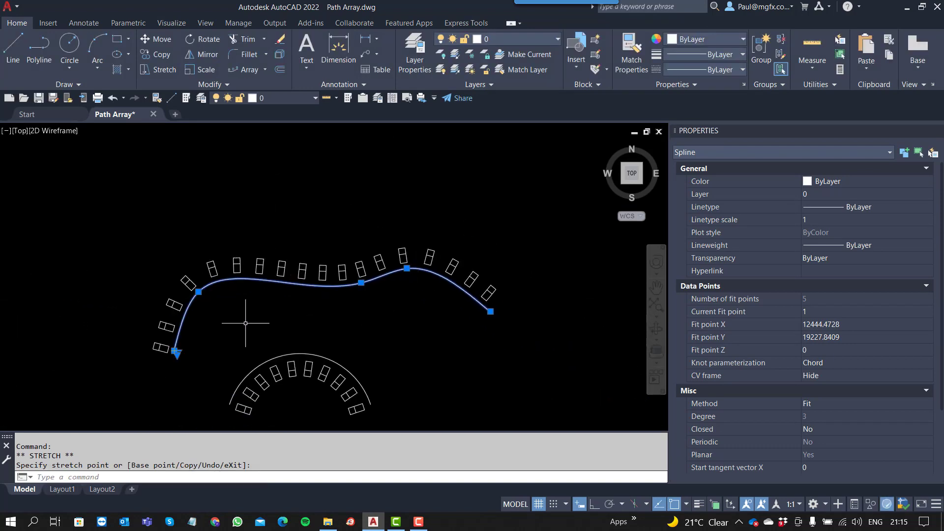
key(Escape)
Step: Widen the wavy curve array's item spacing to about 2974 to reach the curve's end and set its distribution method to Divide
click(179, 330)
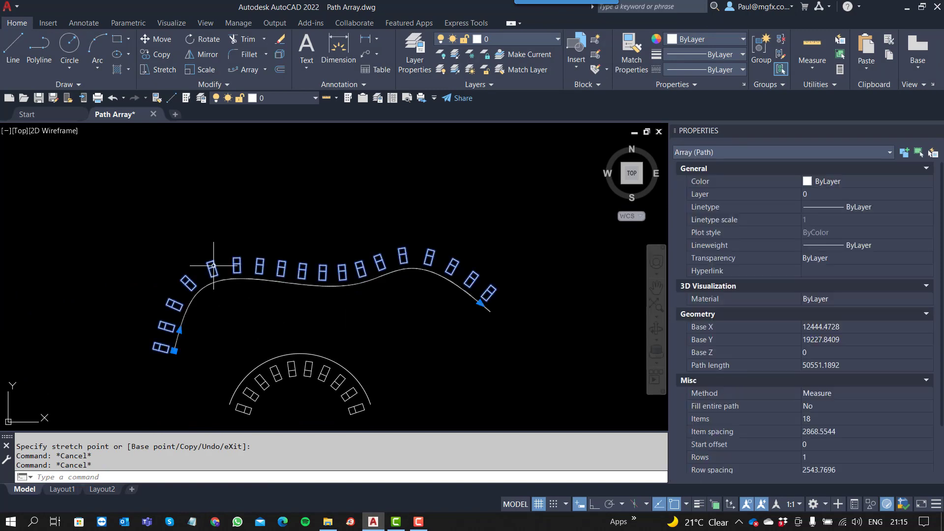
click(179, 331)
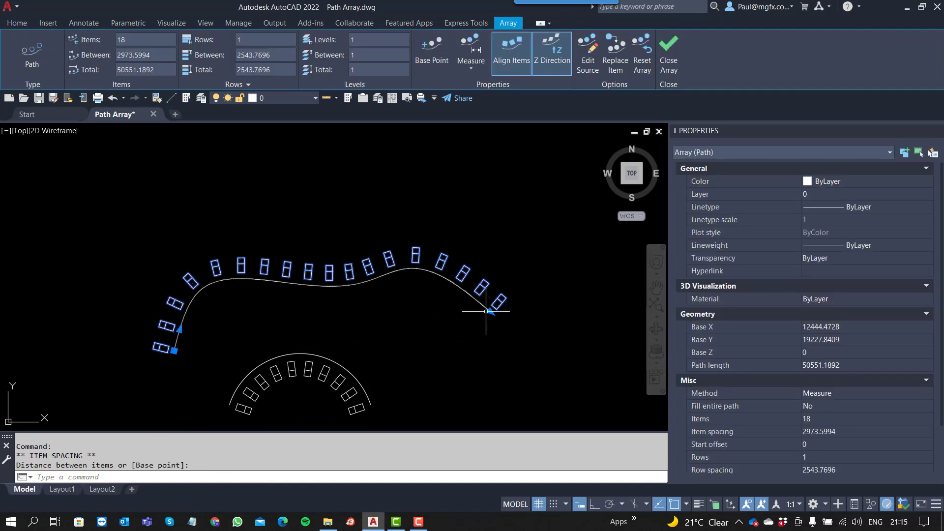
scroll(495, 312, up, 2)
middle_drag(421, 308, 377, 328)
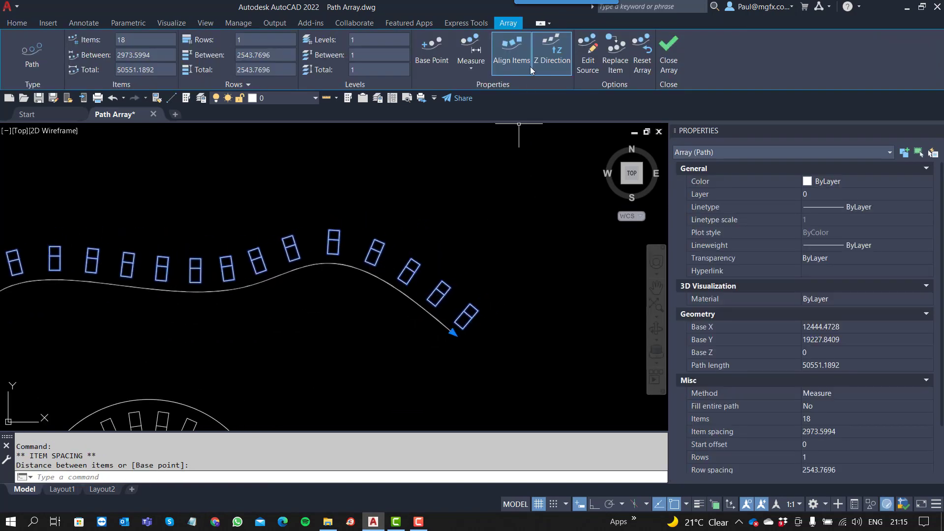
click(473, 71)
click(470, 90)
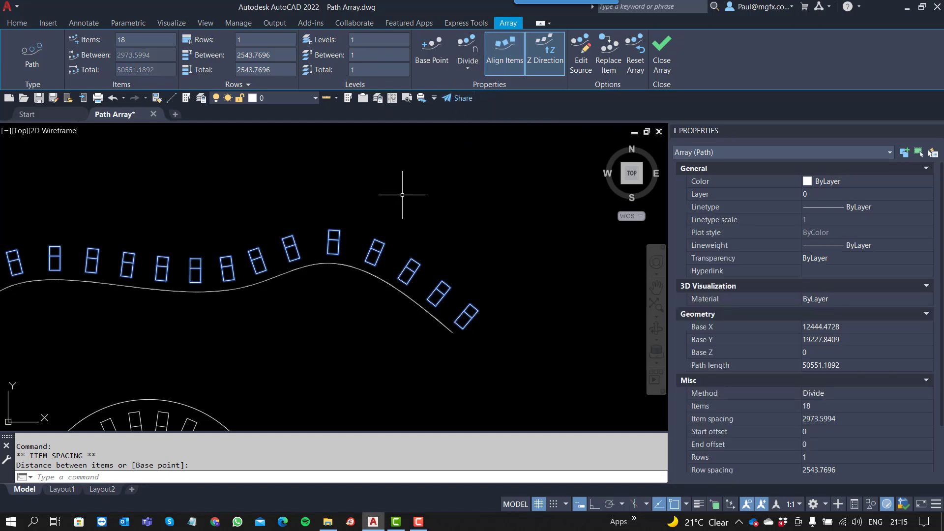
key(Escape)
Step: Stretch the spline's third fit point up and left into a high arch and raise its end fit point above the fourth one
click(389, 283)
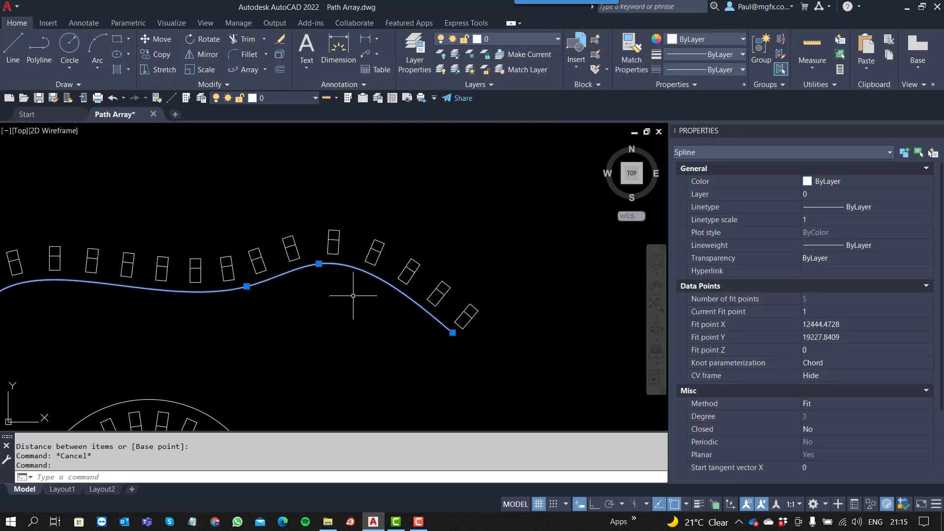
click(247, 286)
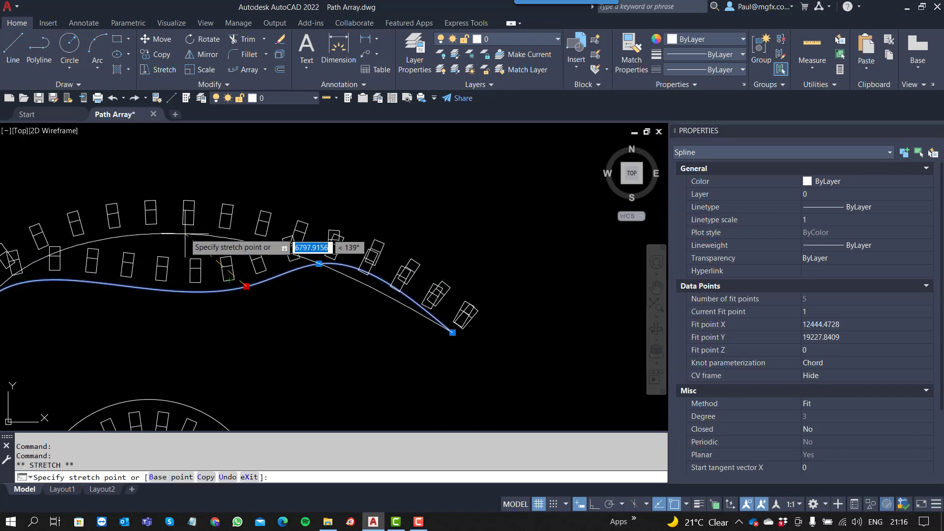
click(179, 193)
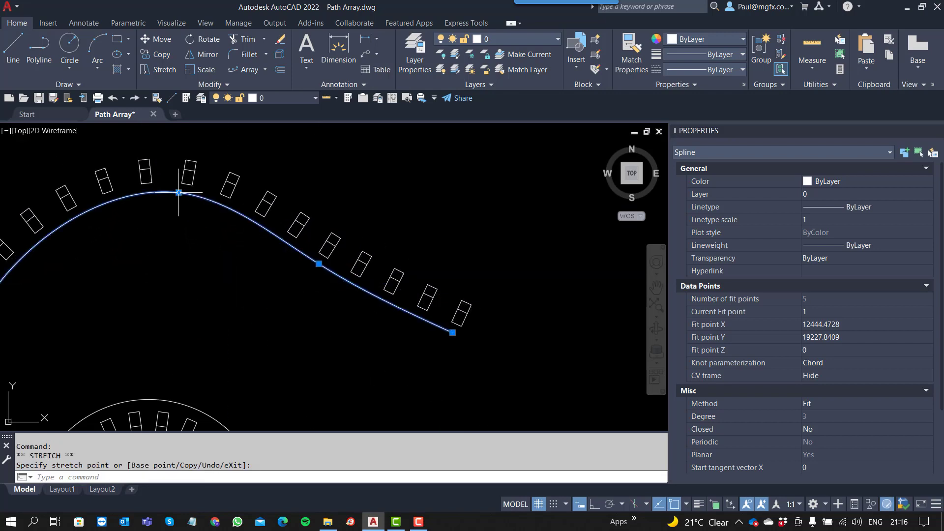
scroll(167, 262, down, 3)
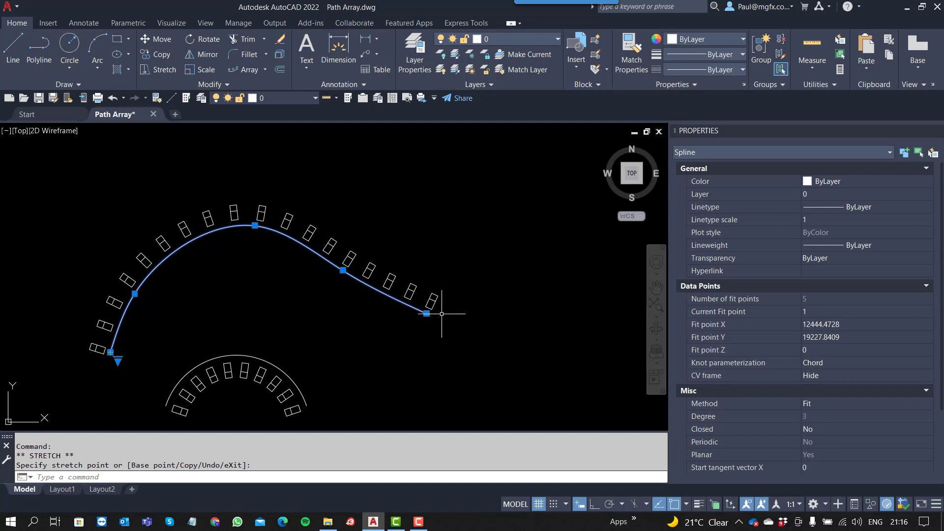
click(426, 313)
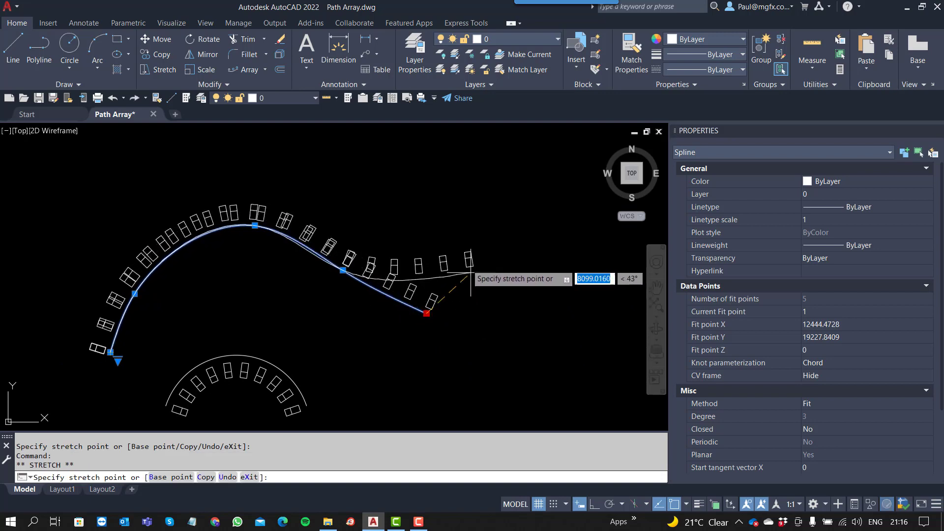
click(442, 233)
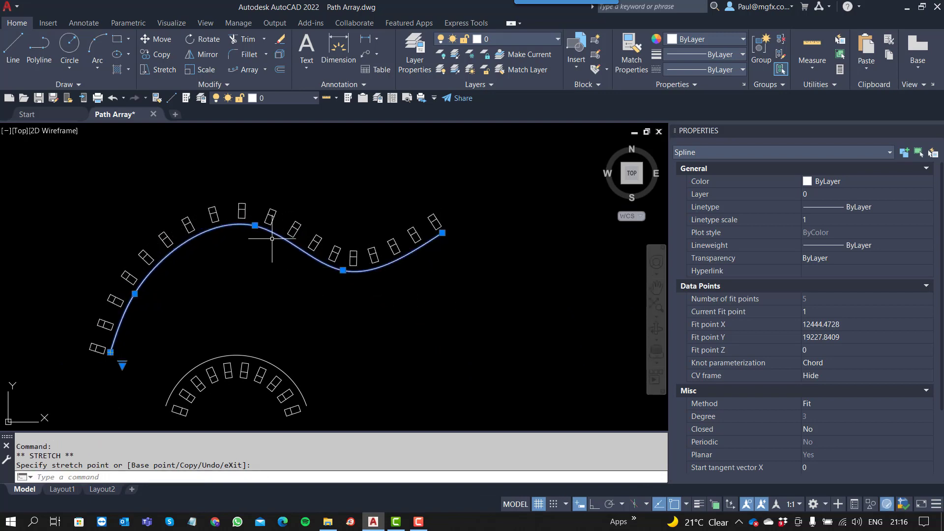
Step: Stretch the spline's third fit point down and to the left to flatten the arch, and deselect the curve
click(254, 225)
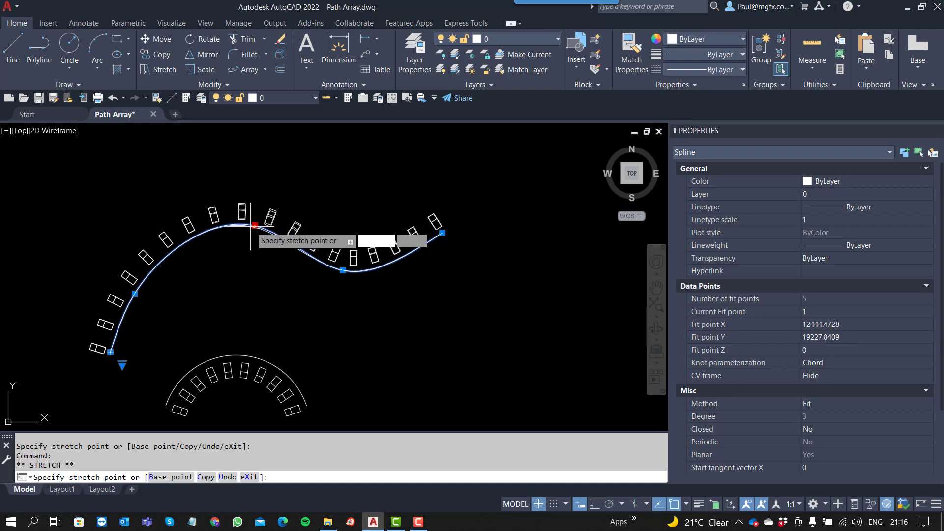
click(223, 250)
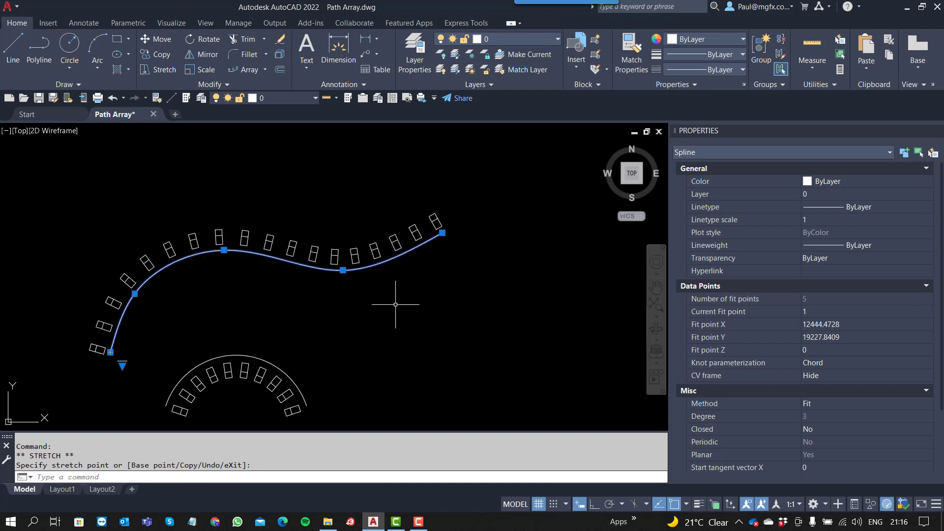
key(Escape)
key(Escape)
key(Escape)
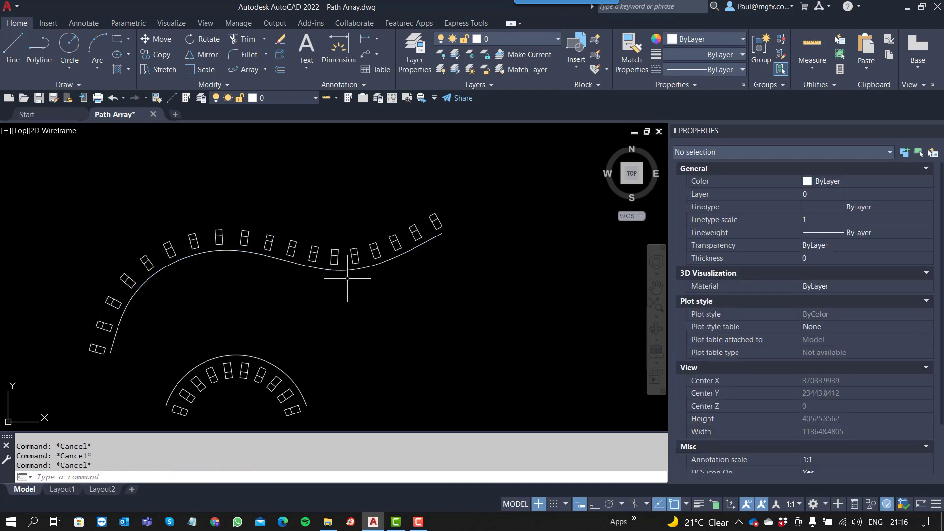
Step: Stretch the spline's fourth fit point about 5438 units straight up, and pull it back down to form a deeper dip
scroll(340, 301, down, 2)
middle_drag(304, 318, 354, 315)
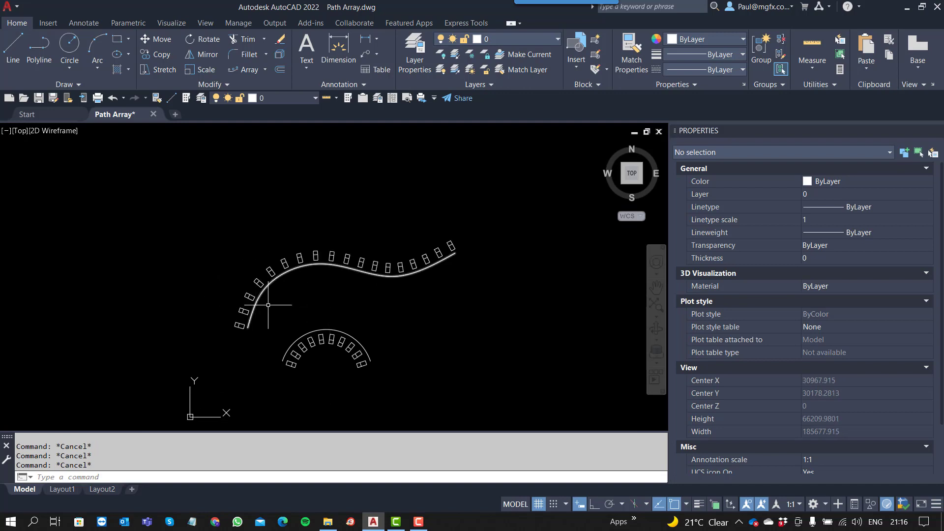
scroll(345, 285, up, 4)
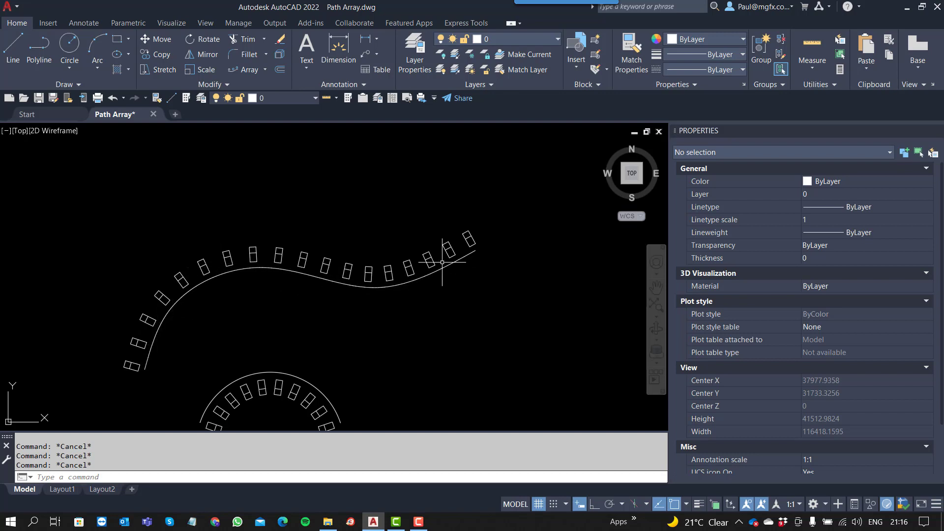
click(368, 287)
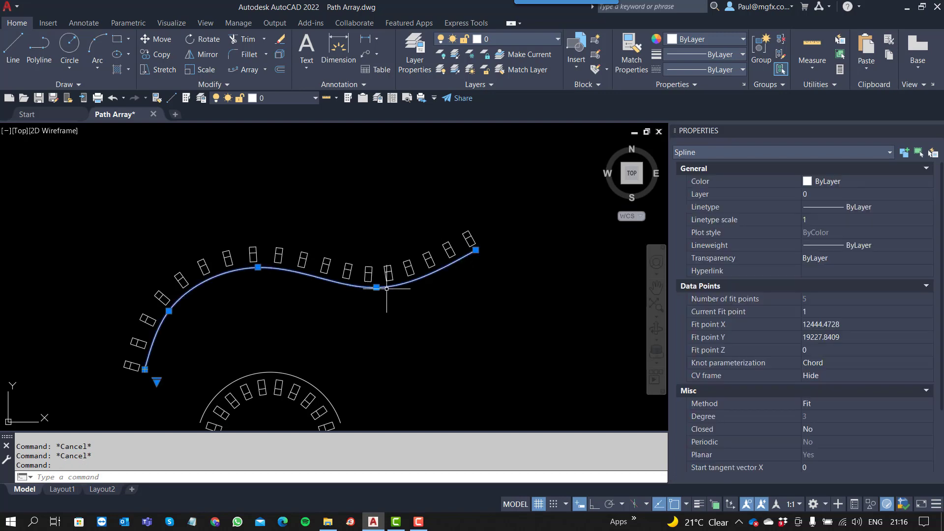
click(376, 287)
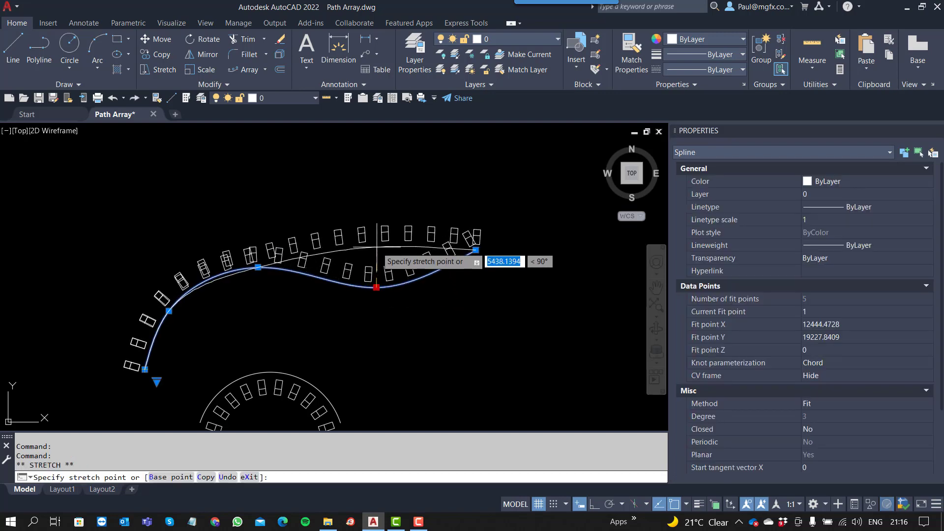
click(377, 246)
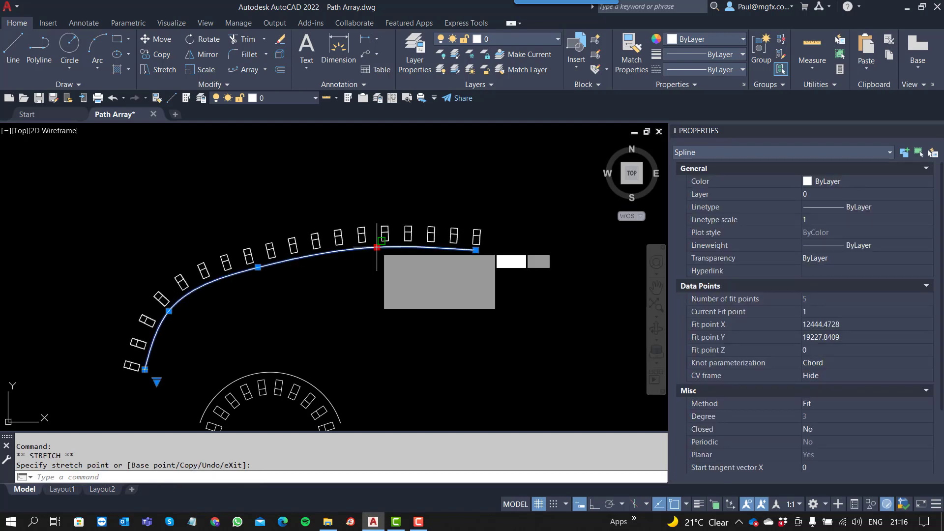
click(375, 302)
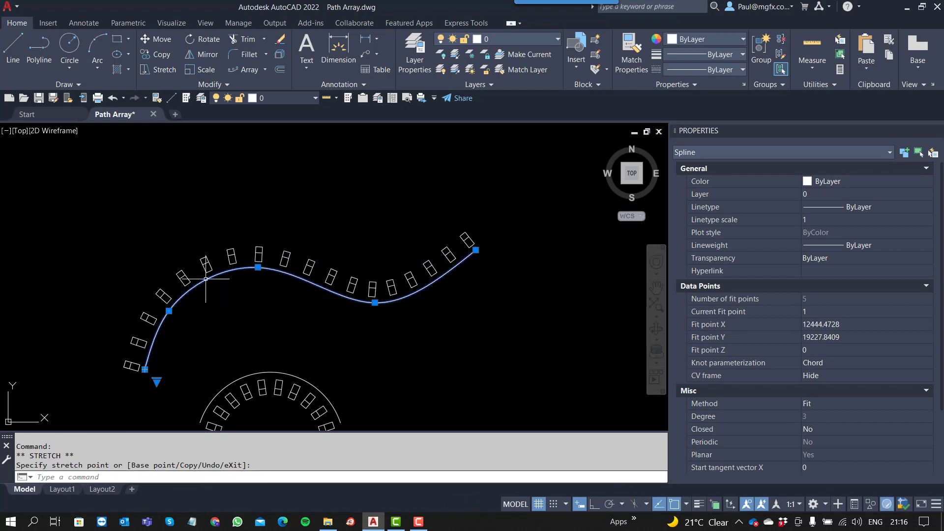
Step: Move the spline's second fit point up and left, and pull it back down about 1759 units to soften the bend
click(168, 311)
click(161, 298)
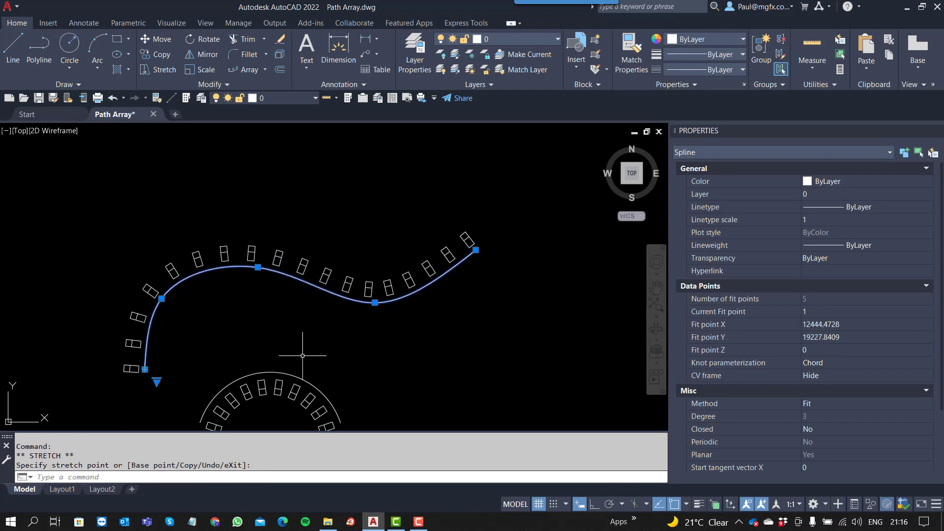
middle_drag(278, 329, 319, 317)
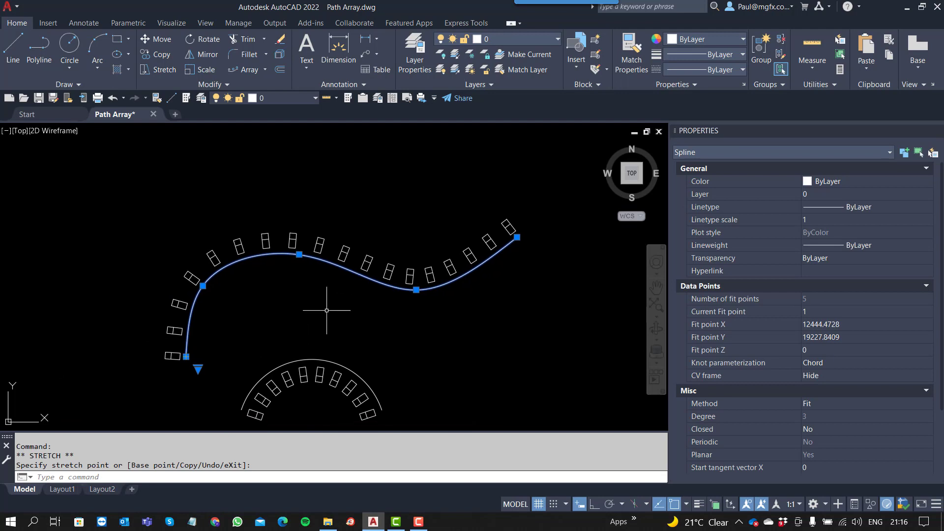
scroll(292, 276, up, 2)
middle_drag(282, 281, 203, 260)
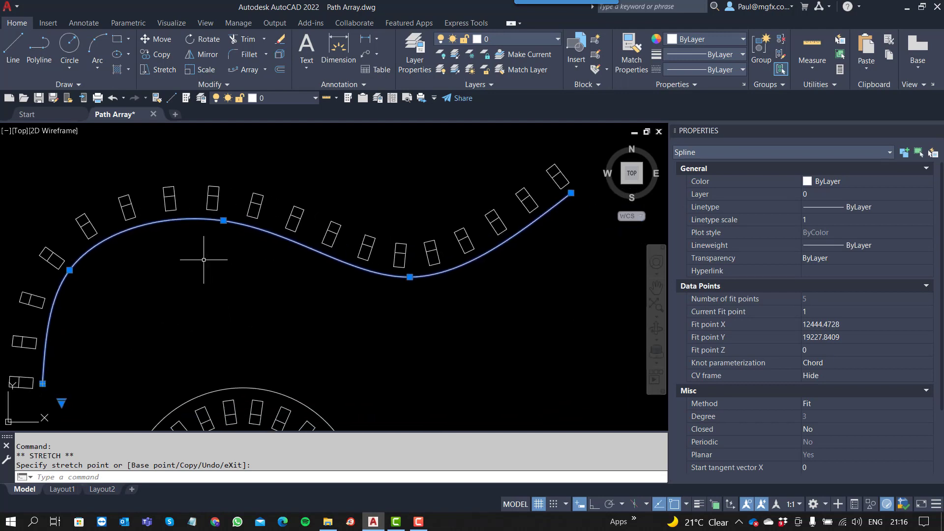
scroll(148, 269, down, 2)
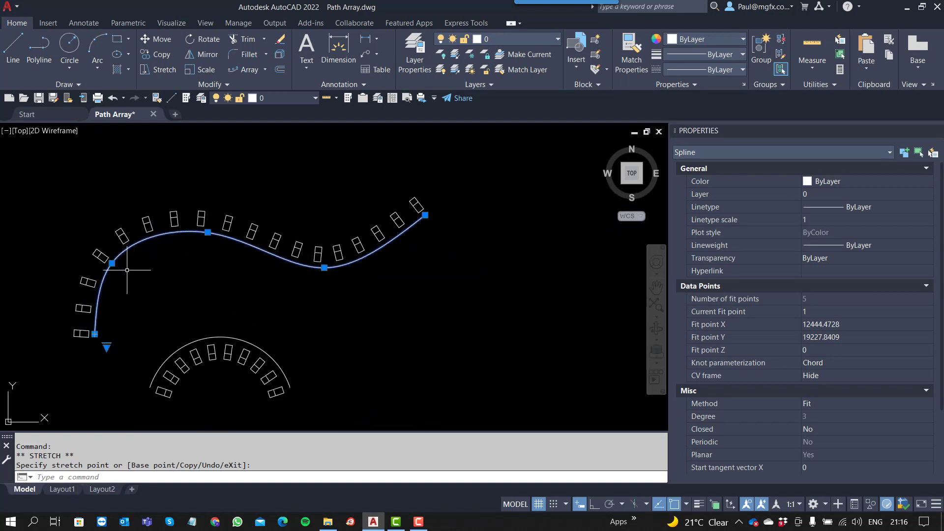
click(112, 263)
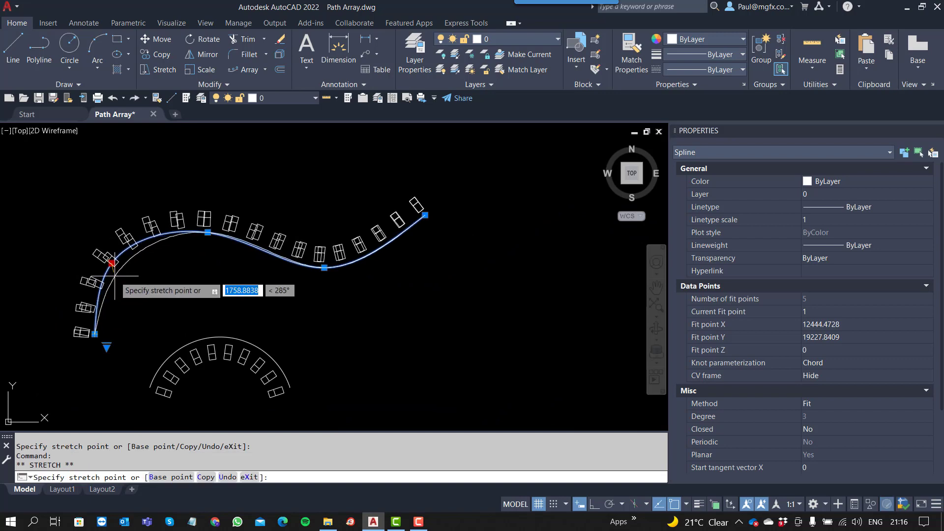
click(115, 277)
Step: Flatten the wave by stretching the spline's third fit point down and left and its fourth fit point up, and deselect the curve
click(208, 231)
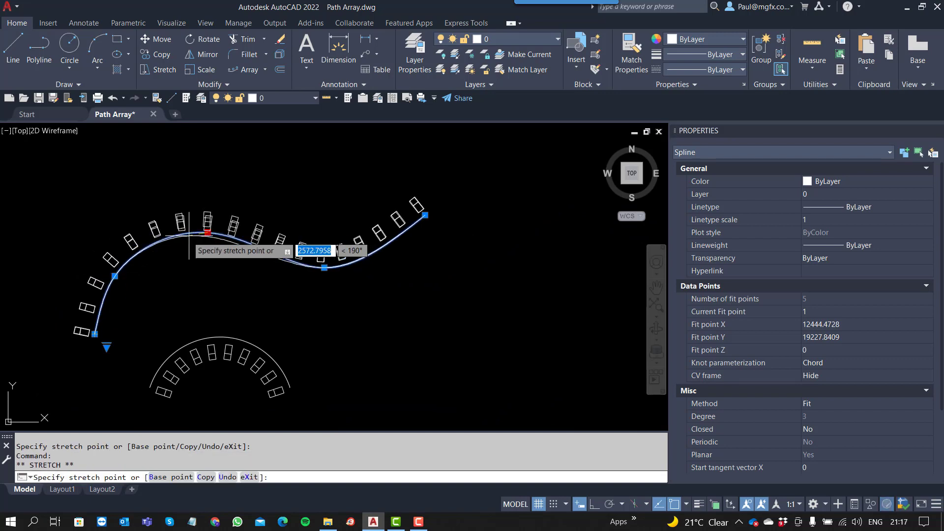
click(169, 248)
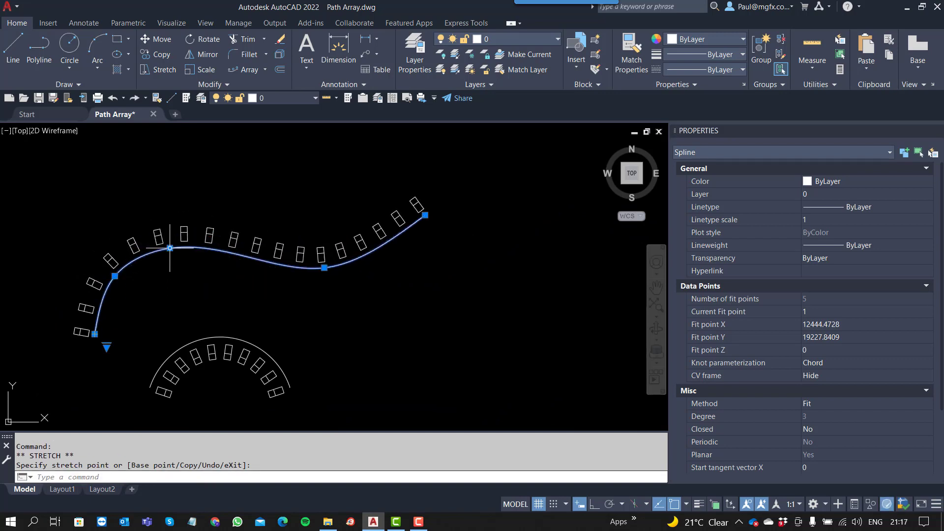
click(324, 268)
click(317, 248)
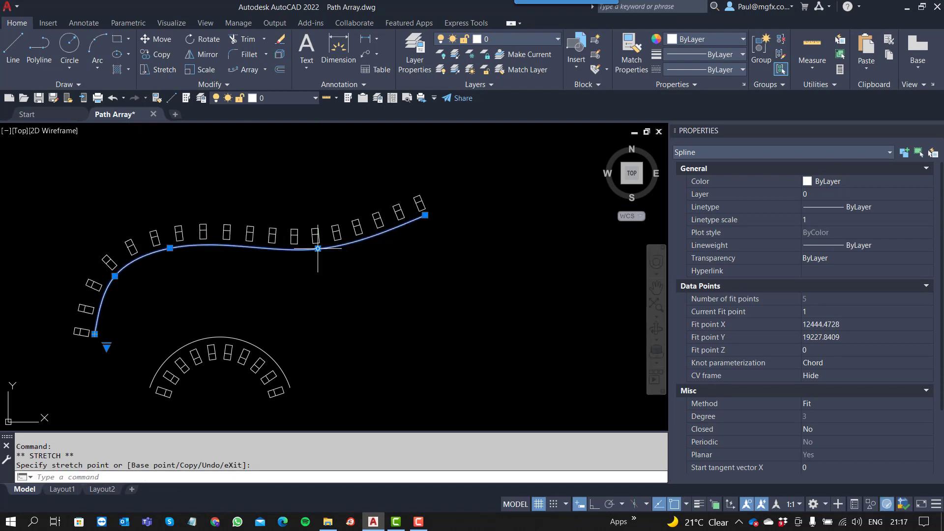
key(Escape)
key(Escape)
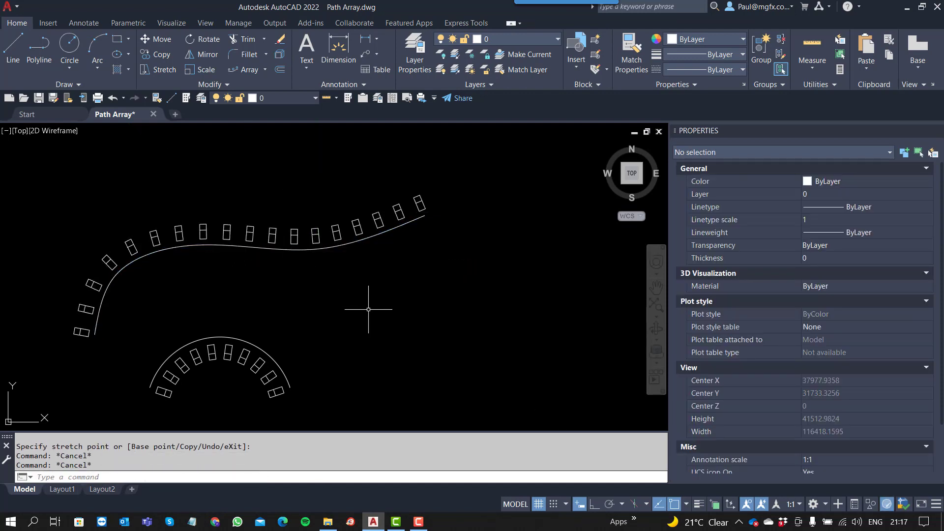